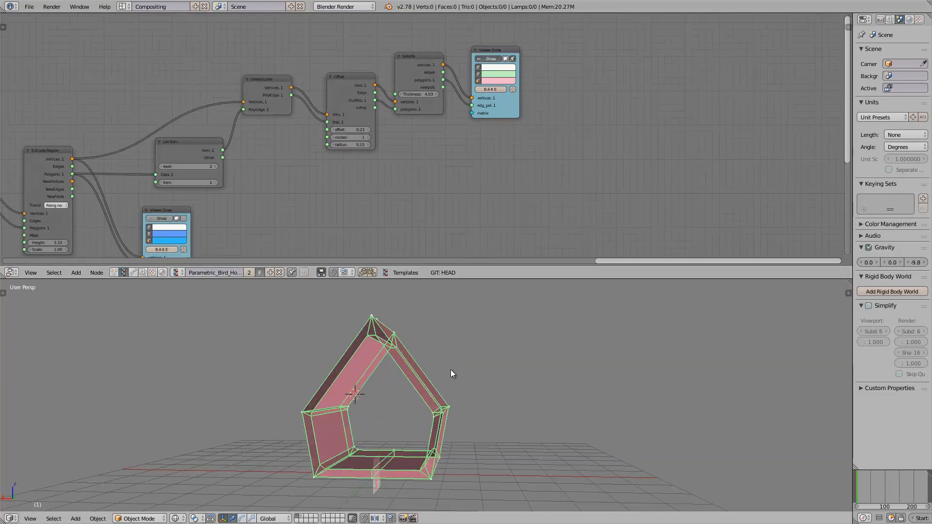
Hide the solidified house shell by turning off the Viewer Draw node at the end of the node tree
middle_click_drag(451, 369, 393, 369)
middle_click_drag(443, 102, 446, 115)
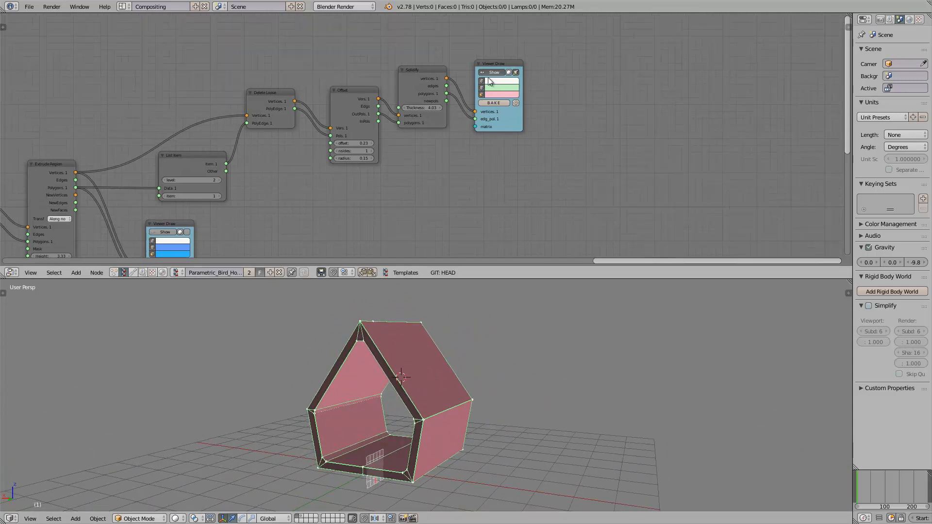
left_click(493, 72)
Examine the node tree from its Float inputs onward alongside the yellow half-profile in the 3D view
scroll(294, 233, "down", 2)
middle_click_drag(294, 234, 488, 146)
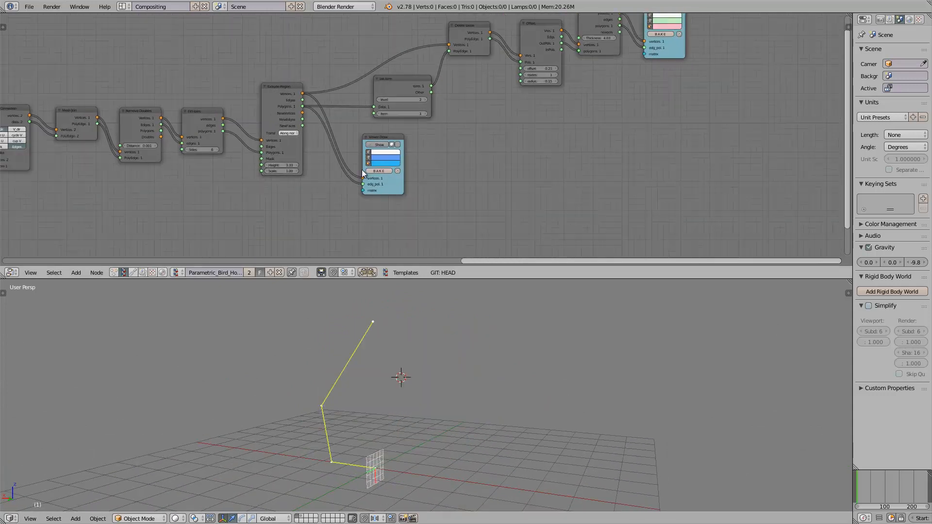
scroll(195, 170, "down", 2)
middle_click_drag(48, 175, 666, 135)
middle_click_drag(138, 241, 320, 240)
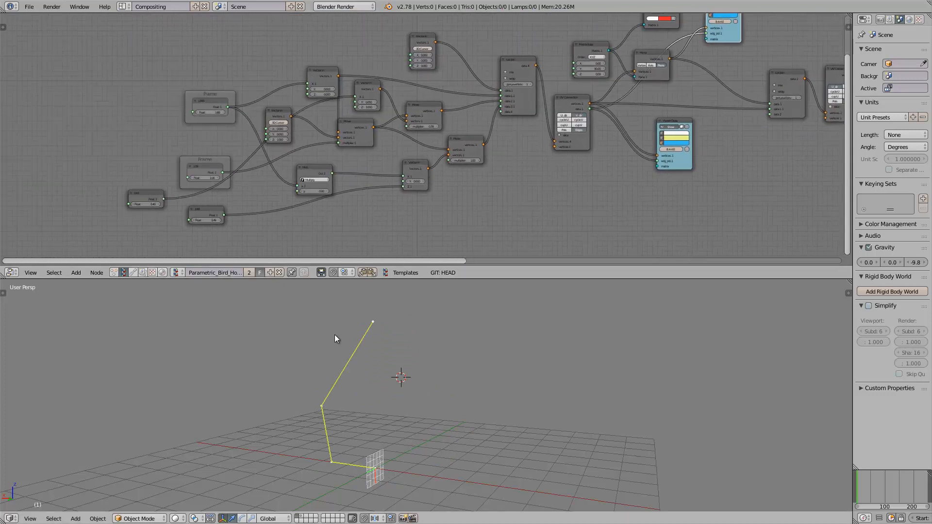
mouse_move(334, 334)
middle_mouse_down()
mouse_move(312, 350)
mouse_move(335, 342)
middle_mouse_up()
scroll(216, 190, "up", 2)
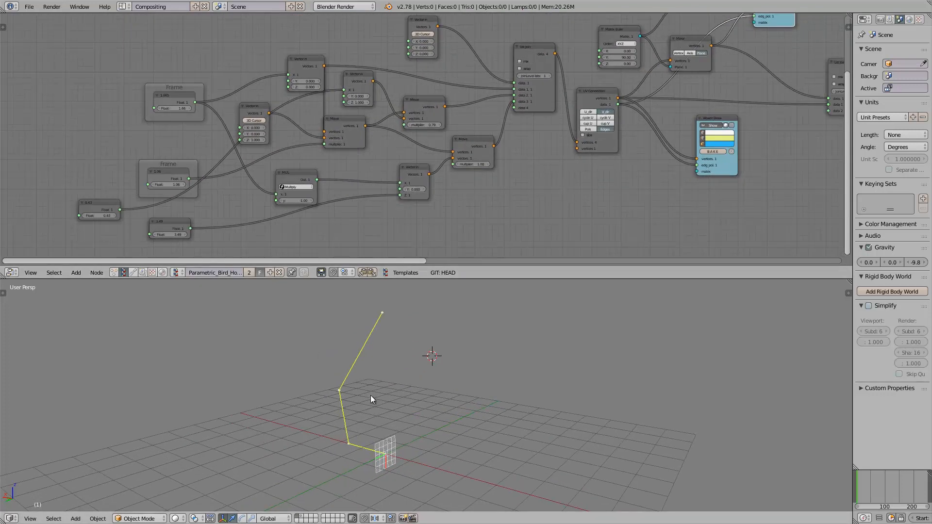
middle_click_drag(411, 384, 436, 379)
scroll(127, 232, "up", 1)
middle_click_drag(122, 233, 151, 206)
scroll(173, 202, "up", 1)
scroll(151, 206, "down", 2)
middle_click_drag(409, 166, 214, 200)
middle_click_drag(302, 183, 290, 183)
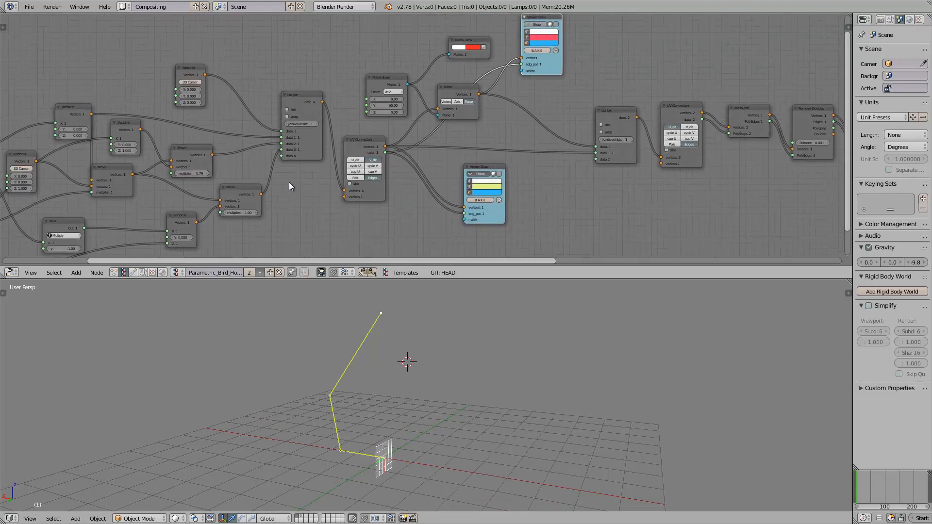
Toggle the yellow half-profile's Viewer Draw preview off and on again
left_click(481, 174)
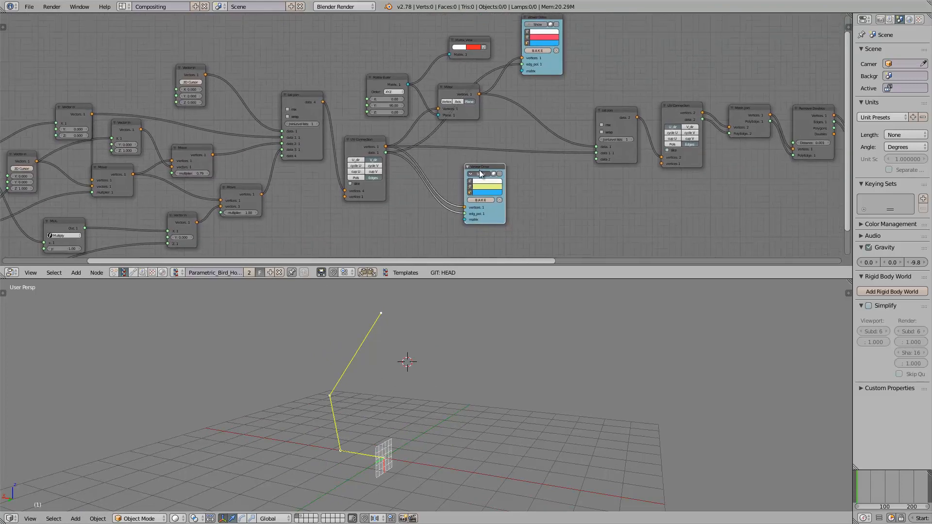
left_click(481, 174)
left_click(481, 174)
Toggle the red Viewer Draw preview after the Mirror node on and off to compare both profile halves
middle_click_drag(537, 24, 469, 73)
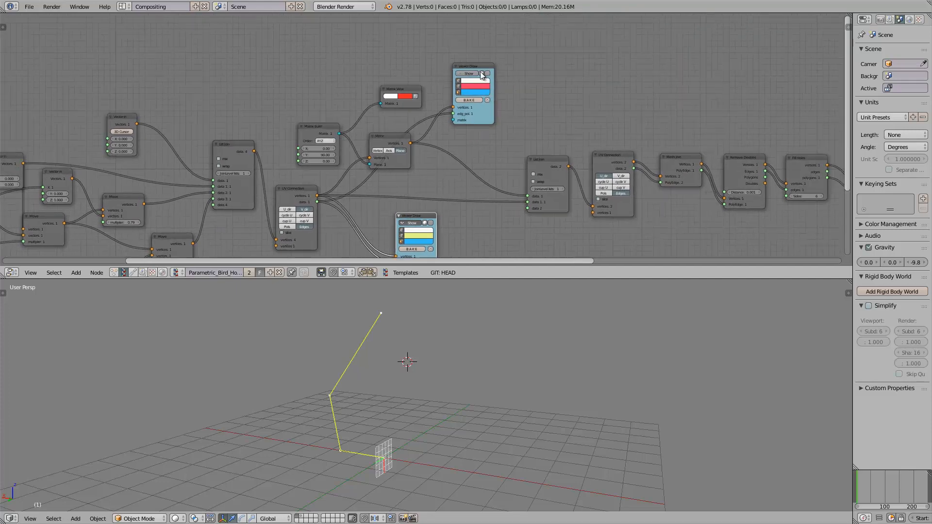
left_click(469, 74)
scroll(449, 139, "down", 1)
middle_click_drag(450, 139, 589, 121)
middle_click_drag(362, 403, 383, 392)
scroll(607, 158, "up", 1)
middle_click_drag(608, 158, 359, 257)
left_click(479, 63)
left_click(480, 63)
left_click(480, 63)
middle_click_drag(427, 392, 396, 394)
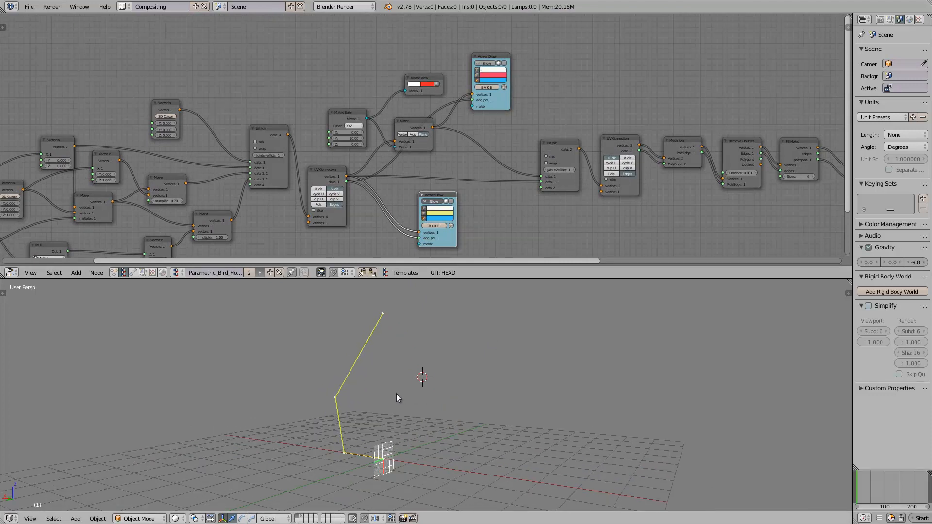
middle_click_drag(372, 353, 388, 356)
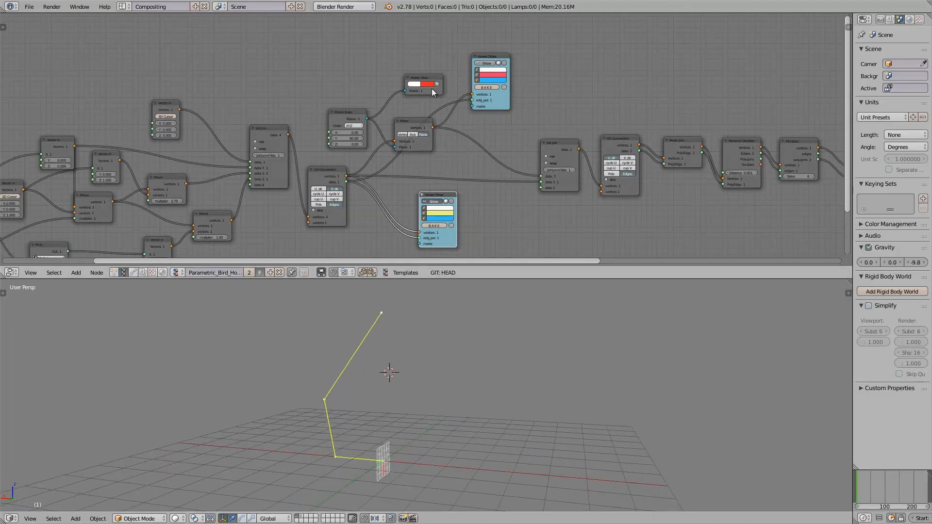
Show the mirrored red half of the profile through its Viewer Draw node
left_click(482, 63)
left_click(484, 63)
left_click(483, 63)
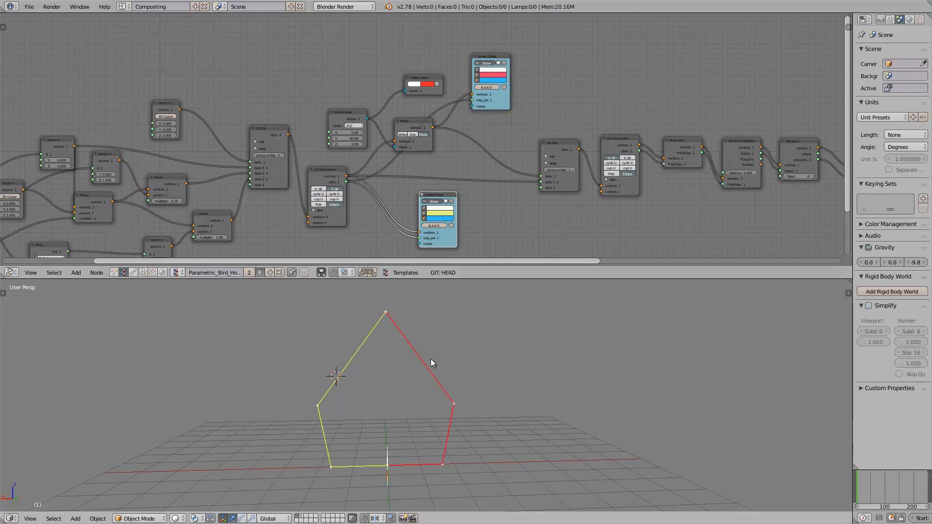
Reshape the profile by setting the two framed Float nodes to 1.21 and 1.33, and the unframed ones to 0.58 and 2.50
middle_click_drag(430, 360, 406, 443)
middle_click_drag(389, 390, 341, 298)
middle_click_drag(59, 204, 452, 119)
scroll(308, 119, "up", 4)
middle_click_drag(298, 82, 272, 77)
mouse_move(272, 78)
left_mouse_down()
mouse_move(301, 74)
mouse_move(268, 72)
left_mouse_up()
left_click_drag(266, 171, 267, 179)
mouse_move(177, 217)
left_mouse_down()
mouse_move(202, 211)
mouse_move(179, 212)
left_mouse_up()
mouse_move(265, 237)
left_mouse_down()
mouse_move(279, 240)
mouse_move(258, 239)
left_mouse_up()
left_click_drag(162, 218, 184, 211)
left_click_drag(252, 176, 265, 176)
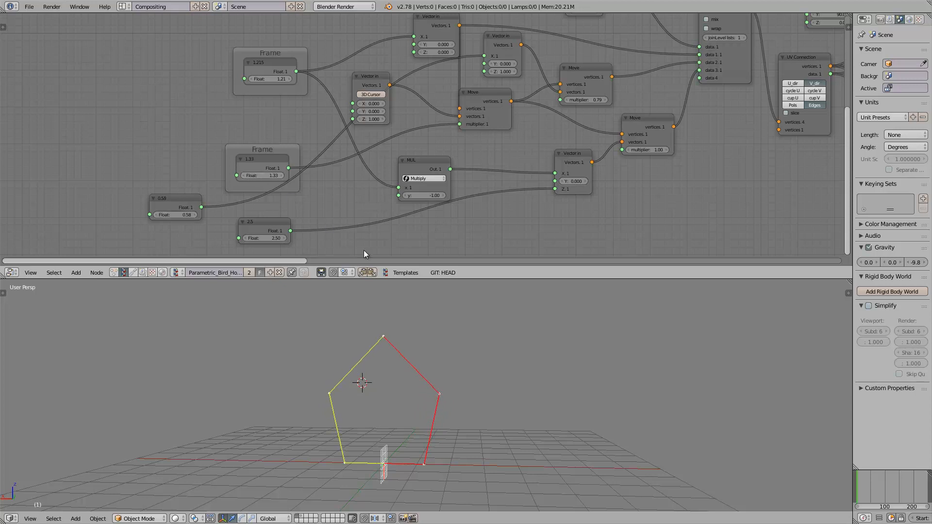
Examine how the Float, Vector In and Move nodes feed the List Join that defines the half-profile
middle_click_drag(384, 361, 437, 382)
scroll(627, 158, "down", 1)
mouse_move(627, 159)
middle_mouse_down()
mouse_move(341, 170)
mouse_move(476, 155)
middle_mouse_up()
middle_click_drag(388, 410, 400, 375)
scroll(189, 214, "down", 1)
middle_click_drag(189, 213, 340, 179)
scroll(346, 194, "up", 1)
middle_click_drag(365, 238, 468, 236)
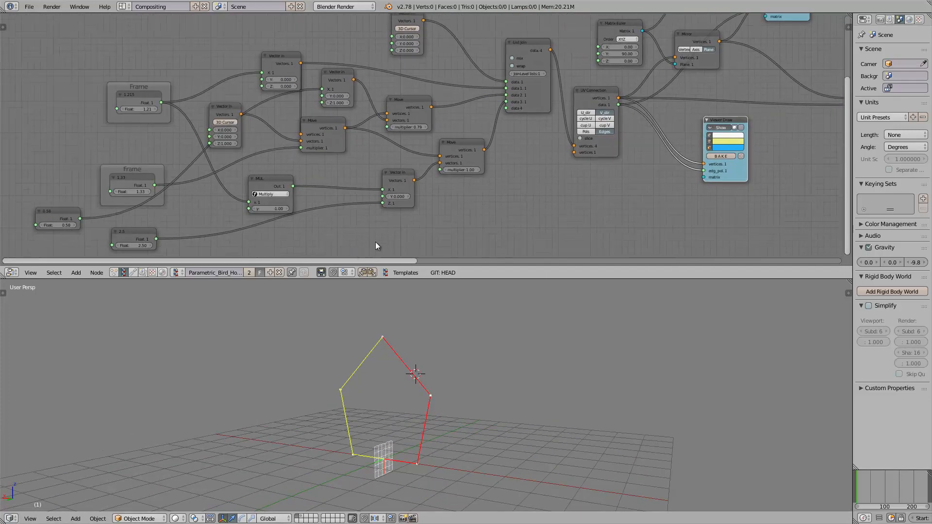
middle_click_drag(411, 380, 422, 377)
scroll(311, 358, "up", 1)
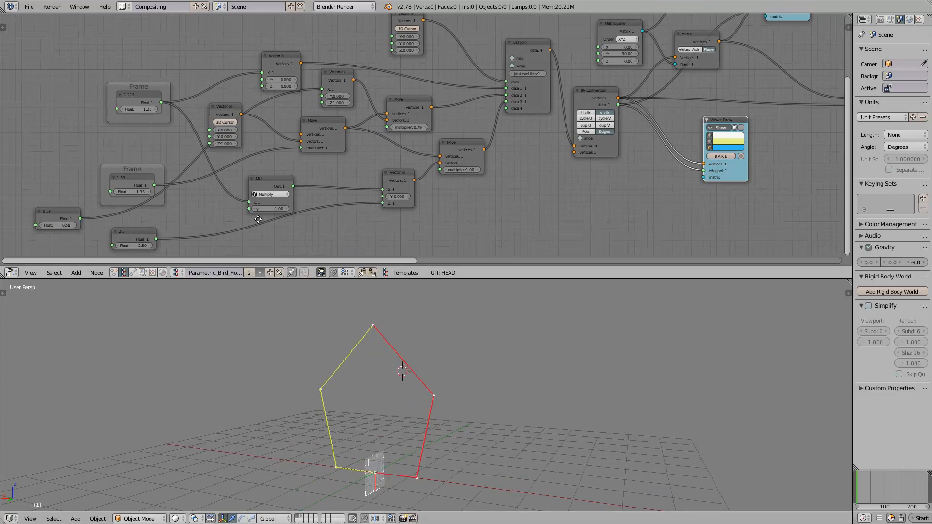
middle_click_drag(340, 231, 360, 226)
scroll(400, 382, "down", 1)
middle_click_drag(412, 383, 410, 395)
scroll(421, 147, "down", 1)
middle_click_drag(422, 143, 289, 181)
scroll(293, 179, "up", 1)
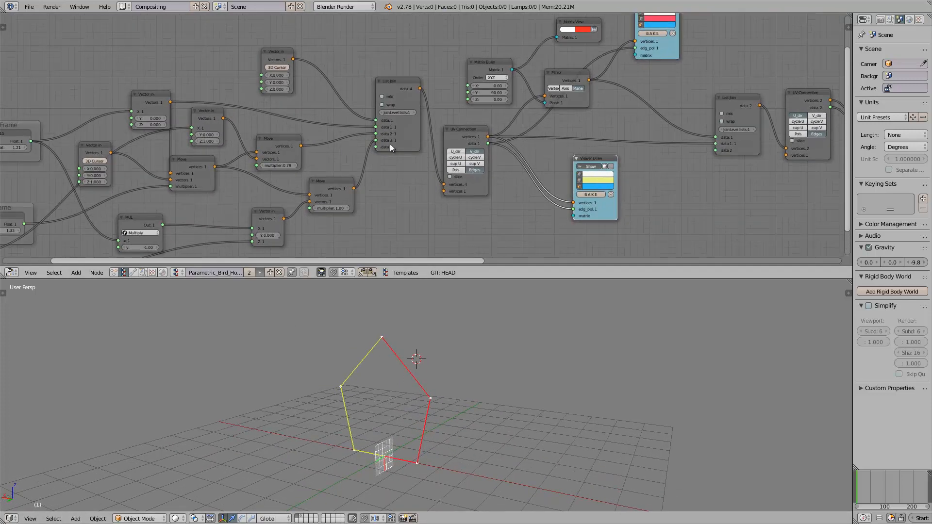
Nudge the first List Join node upward and point out the half-profile's vertices in turn with the 3D cursor
left_click_drag(411, 80, 417, 70)
middle_click_drag(417, 71, 378, 84)
middle_click_drag(377, 362, 382, 365)
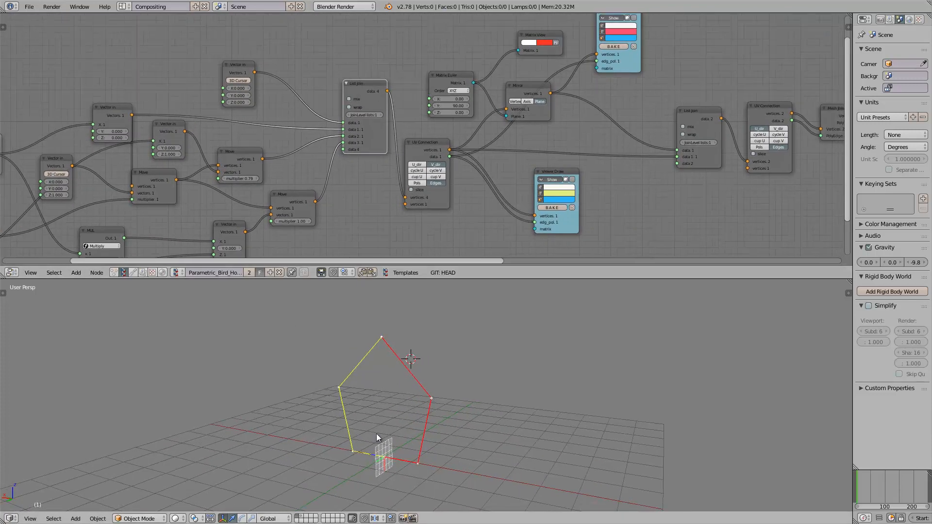
scroll(379, 463, "up", 1)
middle_click_drag(380, 466, 383, 469)
left_click(373, 470)
left_click(337, 463)
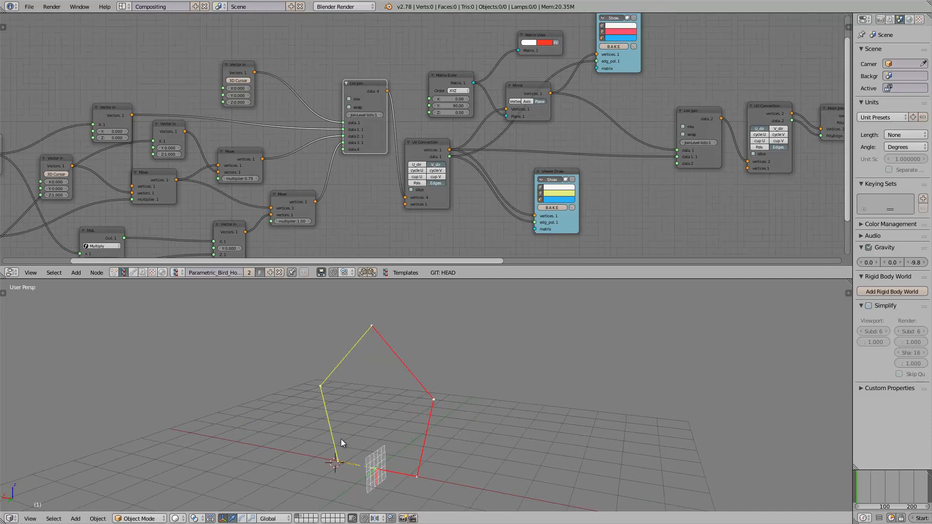
left_click(319, 386)
left_click(366, 324)
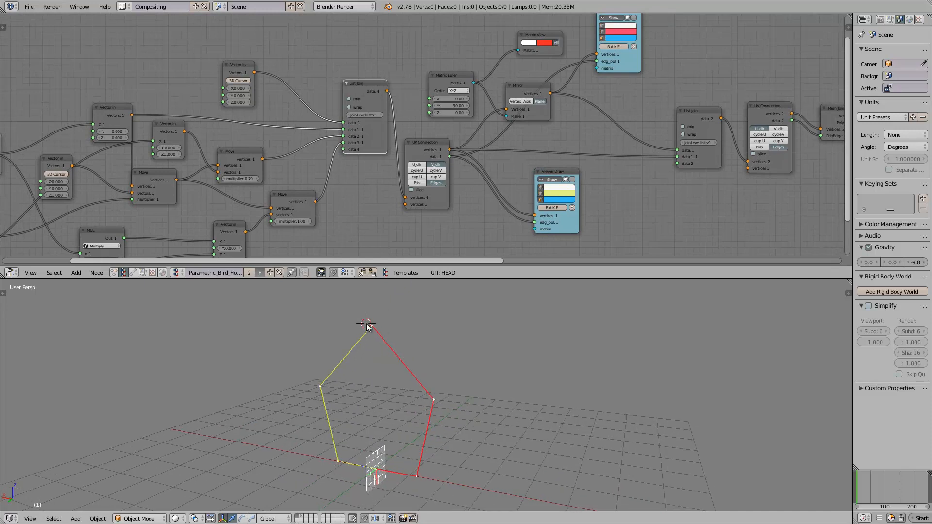
left_click(372, 469)
middle_click_drag(377, 441, 374, 441)
Move the all-zero Vector In node for the origin point up and closer to the List Join
middle_click_drag(165, 164, 282, 164)
scroll(317, 132, "up", 1)
middle_click_drag(316, 129, 286, 172)
scroll(298, 164, "up", 5)
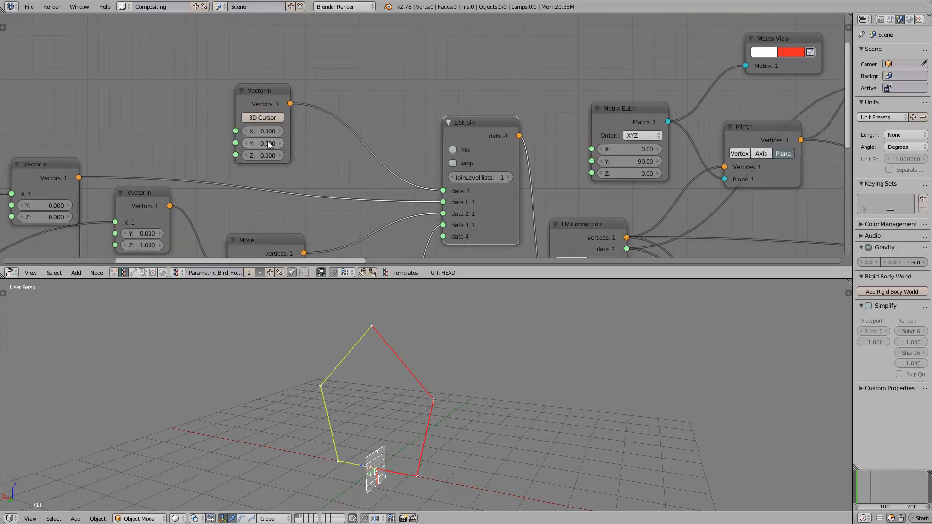
middle_click_drag(265, 133, 280, 118)
left_click_drag(296, 71, 348, 33)
middle_click_drag(361, 142, 441, 114)
Reposition the Vector In node for the base corner, fed by the upper framed Float, away from its neighbours
left_click_drag(143, 119, 143, 97)
scroll(145, 125, "down", 1)
middle_click_drag(146, 125, 245, 103)
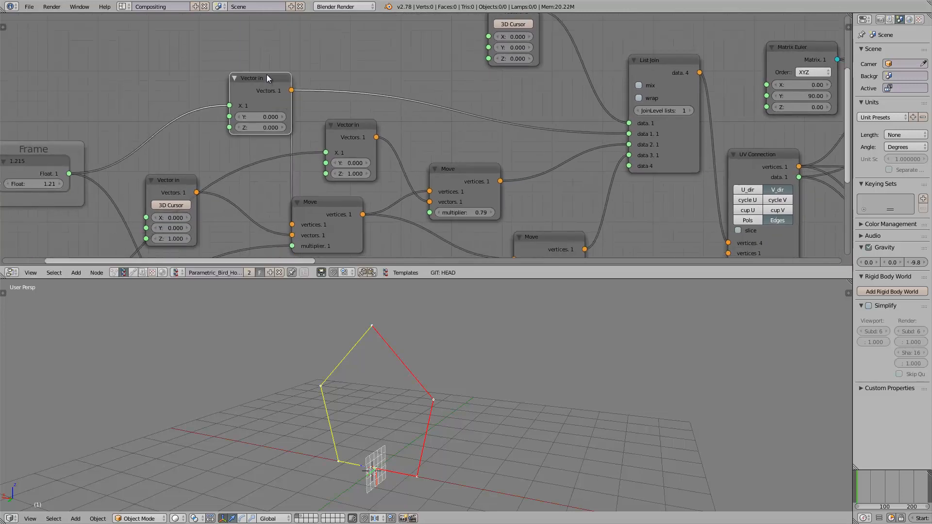
left_click_drag(266, 76, 244, 77)
middle_click_drag(377, 479, 407, 468)
middle_click_drag(346, 474, 349, 483)
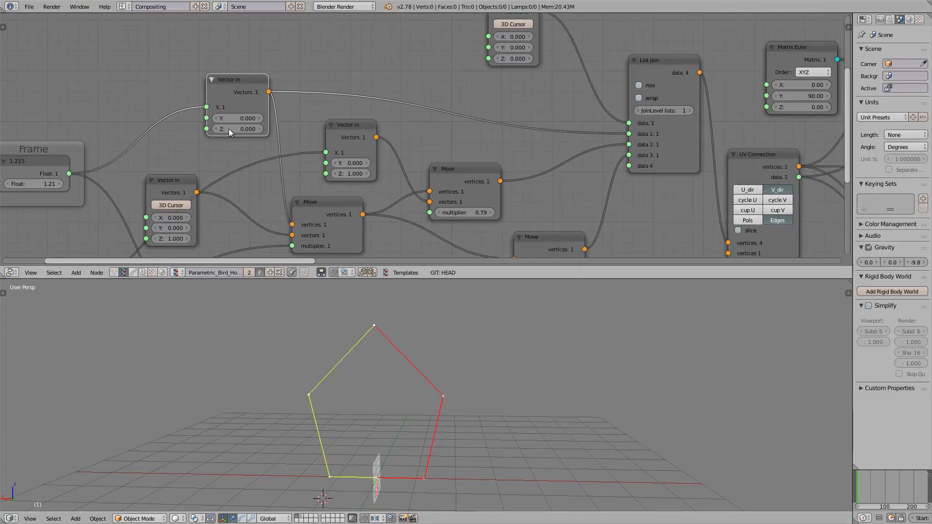
left_click_drag(236, 90, 221, 76)
middle_click_drag(209, 115, 307, 95)
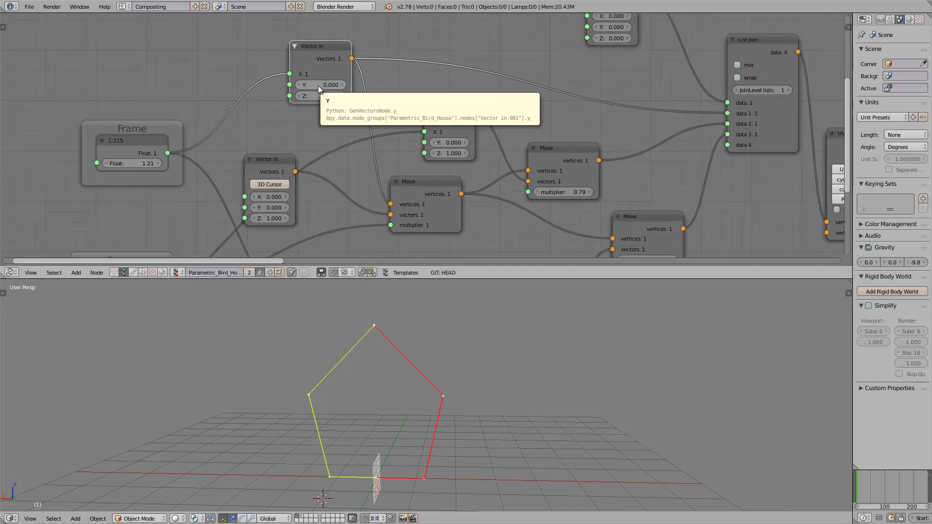
Try 1.14 for both Y and Z in the base corner's Vector In node and undo it
mouse_move(317, 83)
left_mouse_down()
mouse_move(298, 78)
mouse_move(345, 95)
mouse_move(328, 95)
left_mouse_up()
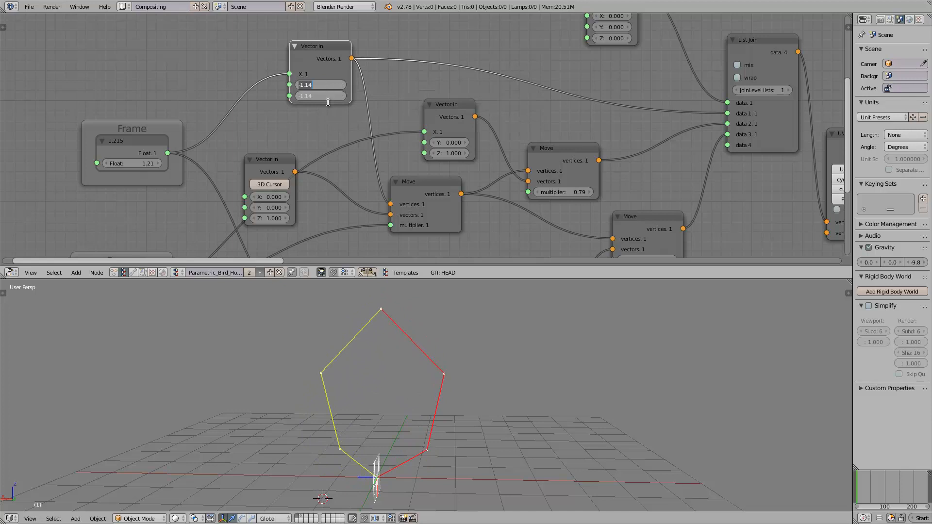
key("ctrl+z")
key("ctrl+z")
Widen the profile's base by setting the upper framed Float to 1.48
middle_click_drag(168, 160, 170, 126)
left_click_drag(161, 130, 228, 130)
scroll(319, 133, "down", 2)
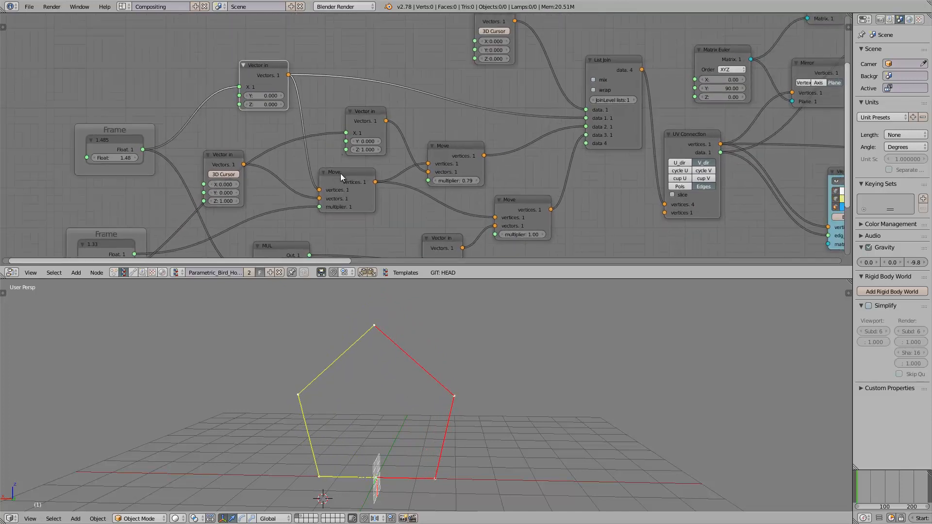
Nudge the first Move node, the 0.79 Move node and the Vector In node that feeds it
left_click_drag(341, 174, 347, 179)
middle_click_drag(347, 178, 245, 166)
left_click_drag(272, 101, 263, 94)
left_click(354, 134)
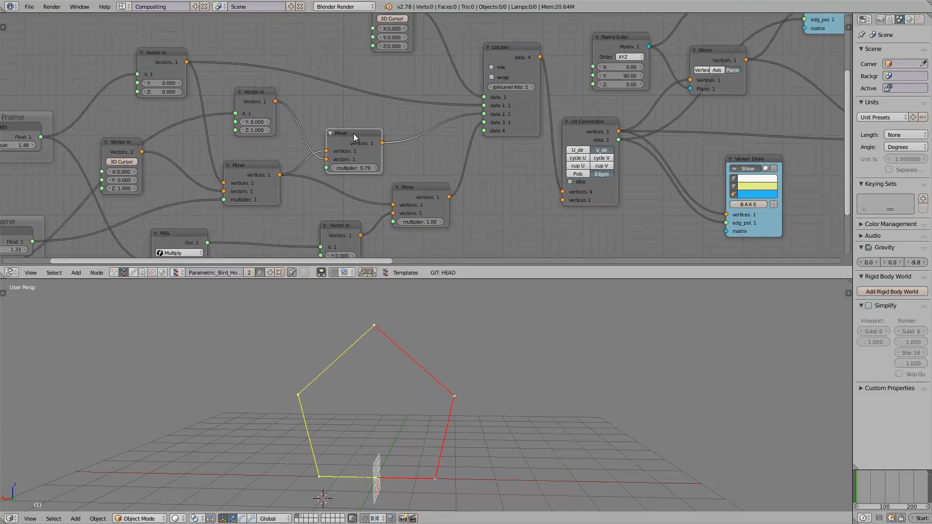
left_click_drag(353, 134, 353, 129)
middle_click_drag(346, 138, 383, 122)
Rearrange the first two Move nodes and their Vector In node so the links between them are easier to follow
mouse_move(288, 76)
left_mouse_down()
mouse_move(287, 96)
mouse_move(278, 68)
left_mouse_up()
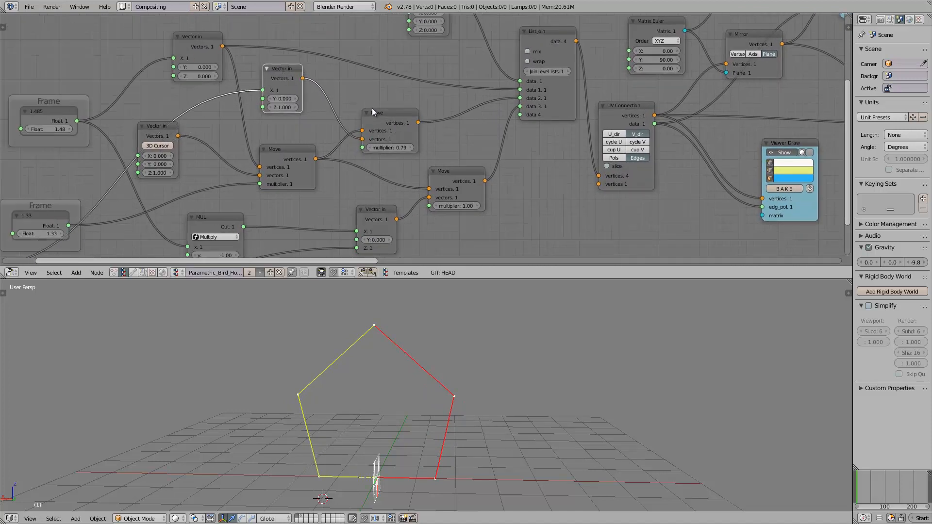
left_click_drag(372, 109, 376, 104)
left_click_drag(290, 149, 315, 134)
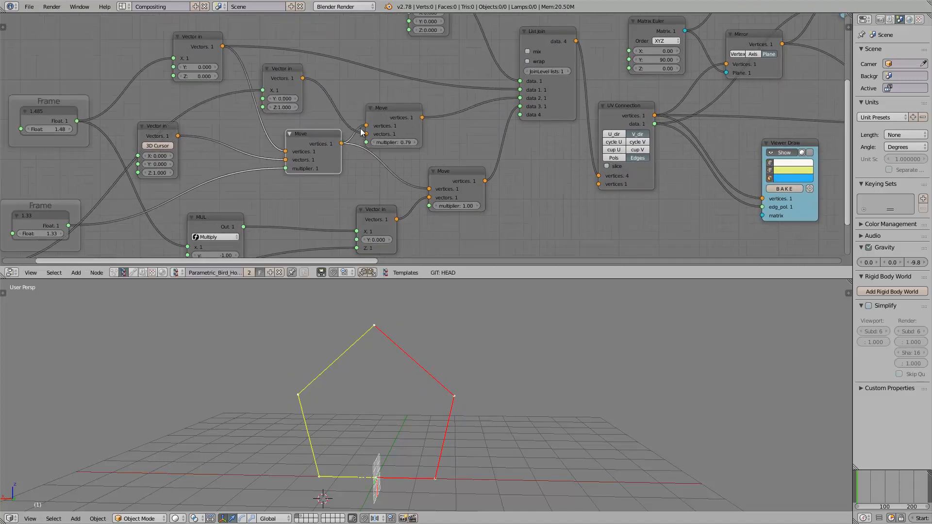
left_click_drag(381, 107, 373, 106)
left_click_drag(313, 137, 302, 142)
middle_click_drag(375, 121, 305, 119)
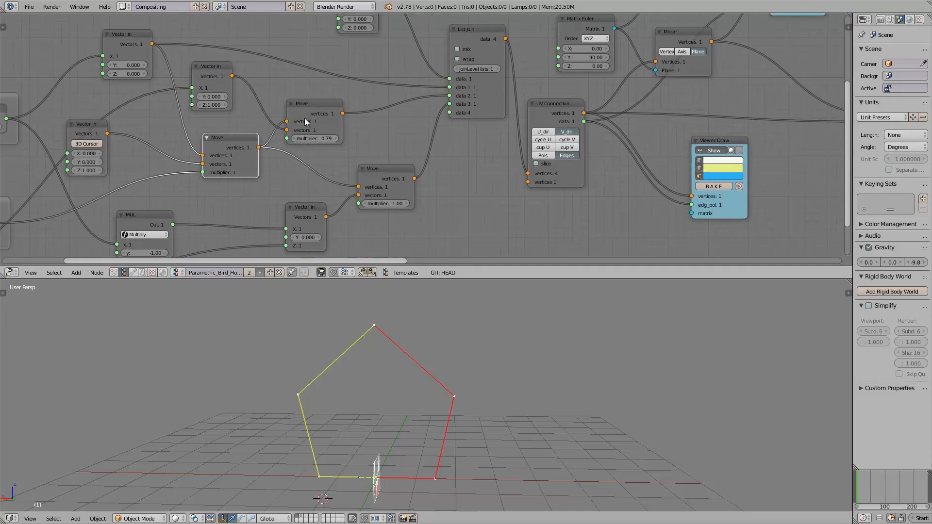
Shift the Move node with multiplier 1.00 and place the 3D cursor near the profile's roof peak
scroll(423, 126, "up", 1)
left_click_drag(384, 176, 366, 173)
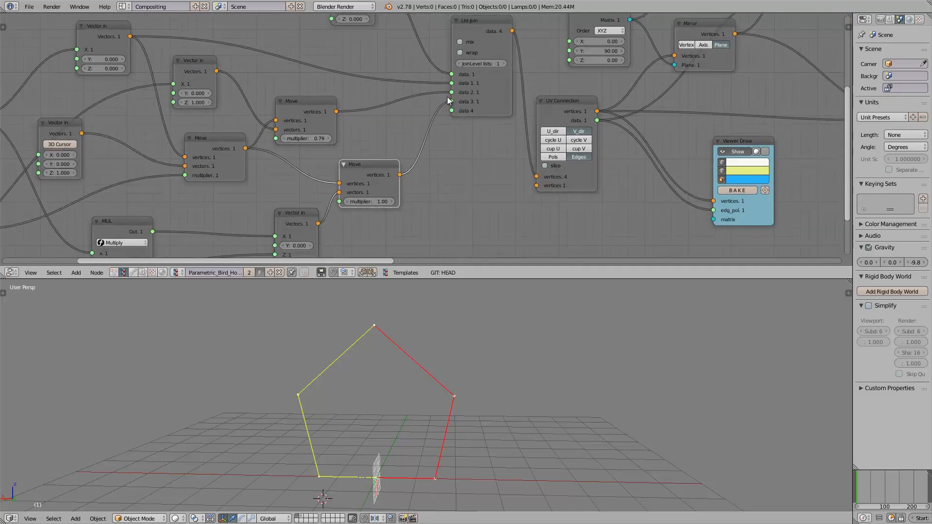
left_click(332, 478)
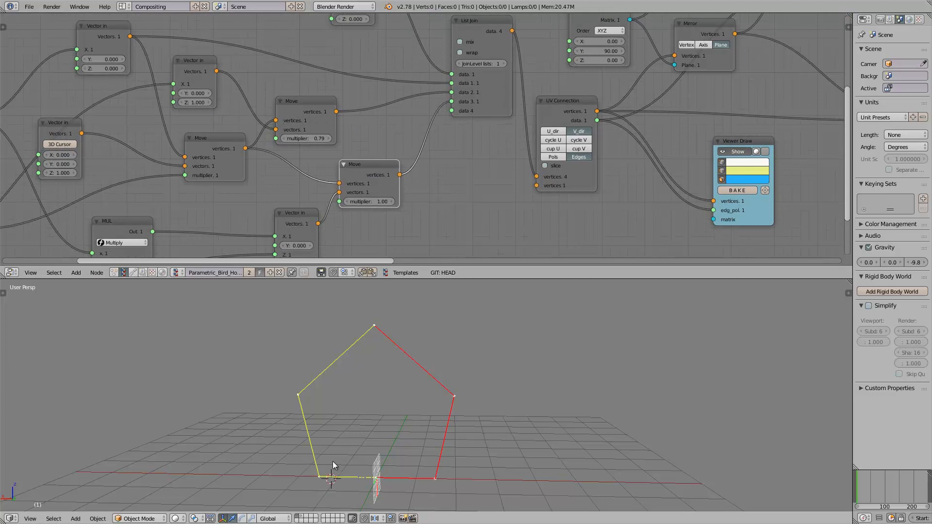
left_click(385, 328)
left_click(386, 312)
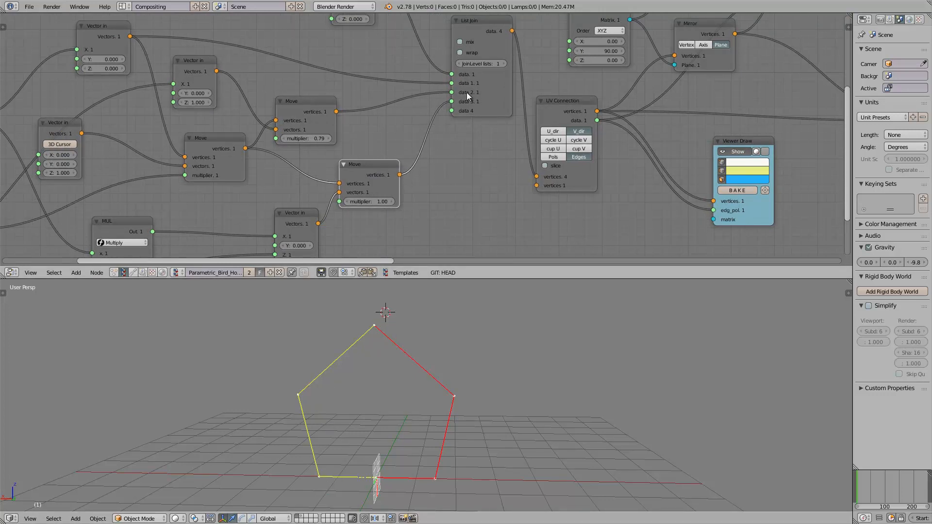
left_click_drag(375, 162, 387, 156)
mouse_move(387, 167)
middle_mouse_down()
mouse_move(401, 161)
mouse_move(390, 159)
middle_mouse_up()
Select the first Move node and trace its links to the other Move nodes and the profile
left_click(264, 134)
scroll(258, 129, "down", 2)
middle_click_drag(221, 109, 260, 108)
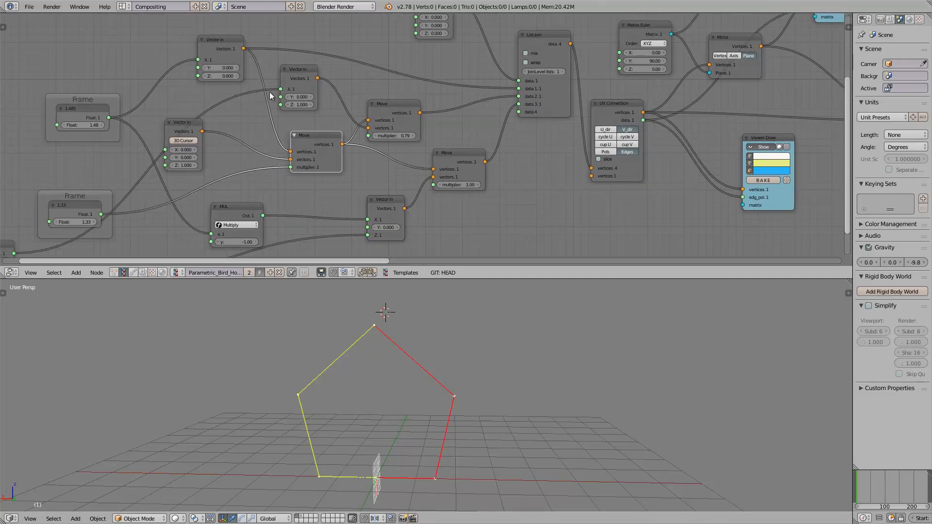
middle_click_drag(390, 368, 406, 335)
scroll(373, 160, "down", 1)
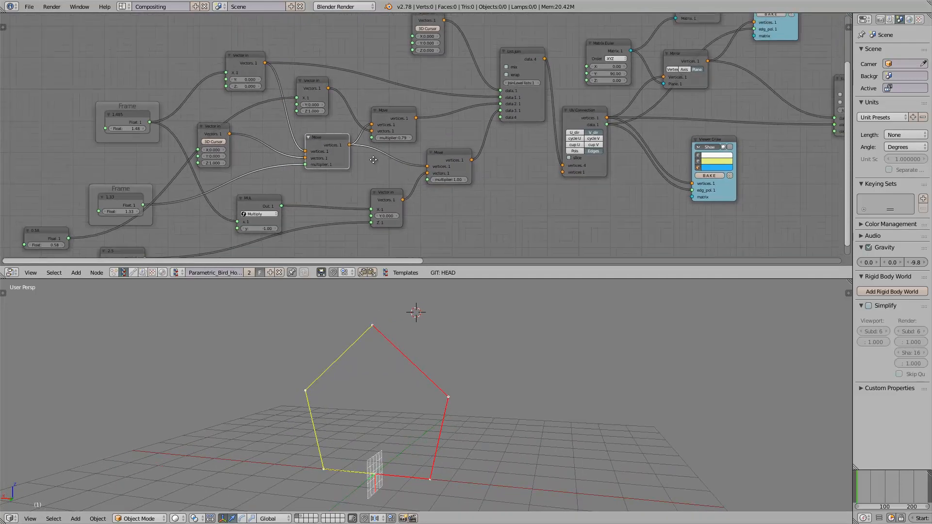
middle_click_drag(373, 160, 215, 170)
Move the origin point's Vector In node slightly down toward the List Join
scroll(308, 130, "up", 3)
middle_click_drag(308, 131, 281, 176)
left_click_drag(226, 43, 240, 53)
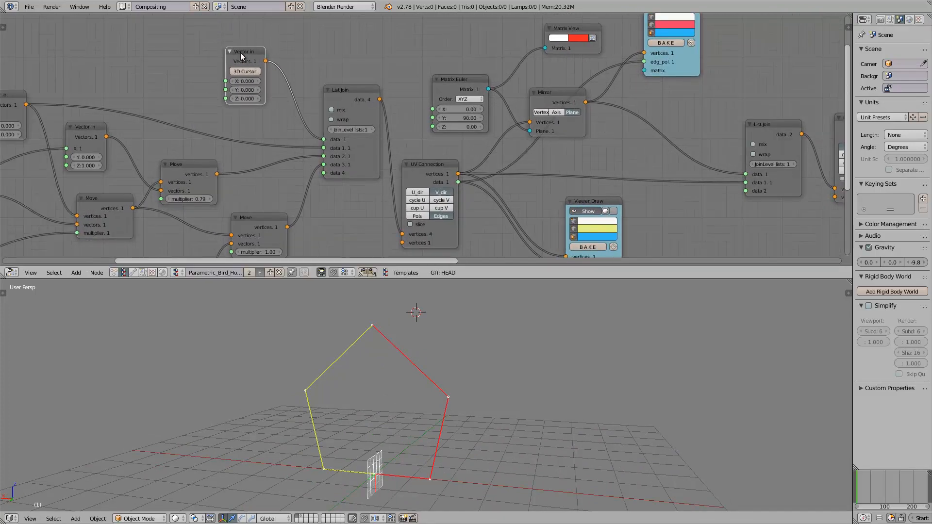
scroll(240, 52, "up", 1)
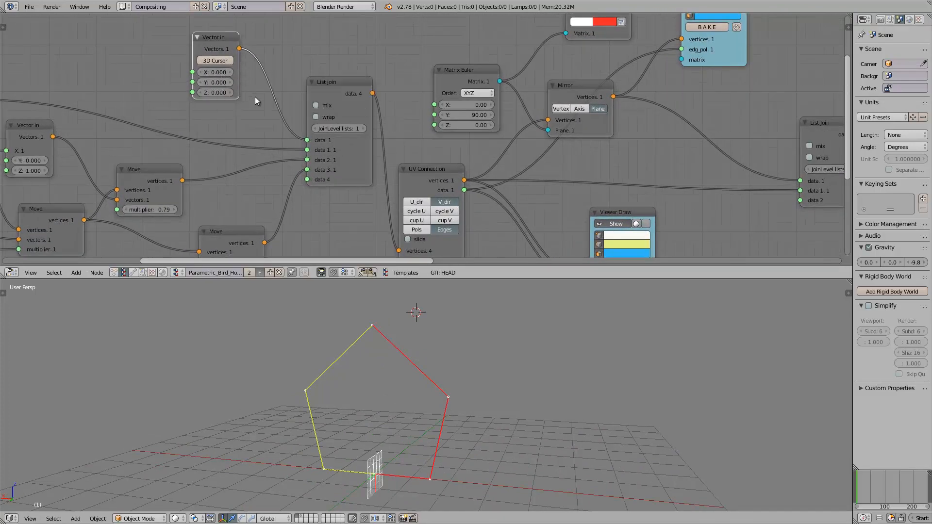
Select the UV Connection node that follows the first List Join
middle_click_drag(307, 182, 266, 150)
scroll(281, 188, "down", 2)
left_click(286, 134)
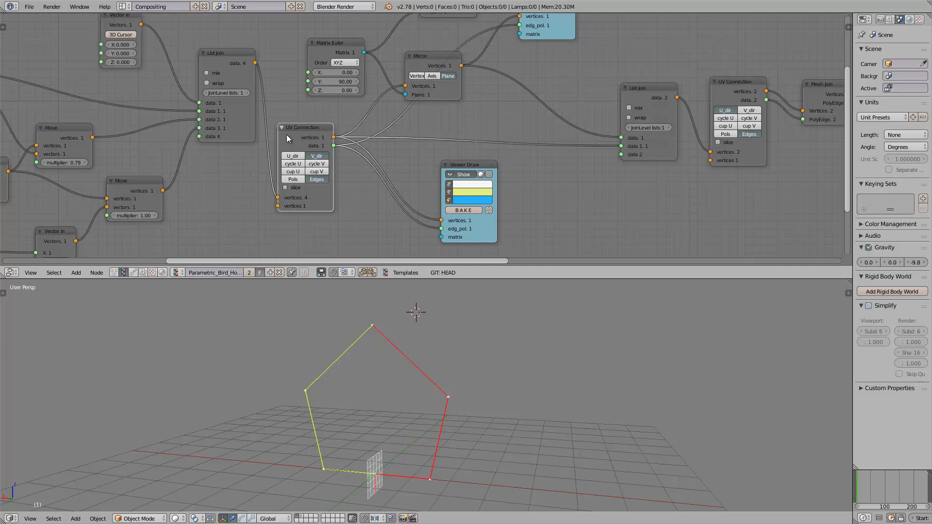
Shift the first List Join and its UV Connection node slightly leftward, and place the 3D cursor beside the profile's yellow side
left_click_drag(226, 53, 209, 52)
middle_click_drag(246, 89, 232, 113)
scroll(243, 131, "up", 2)
left_click_drag(261, 155, 240, 145)
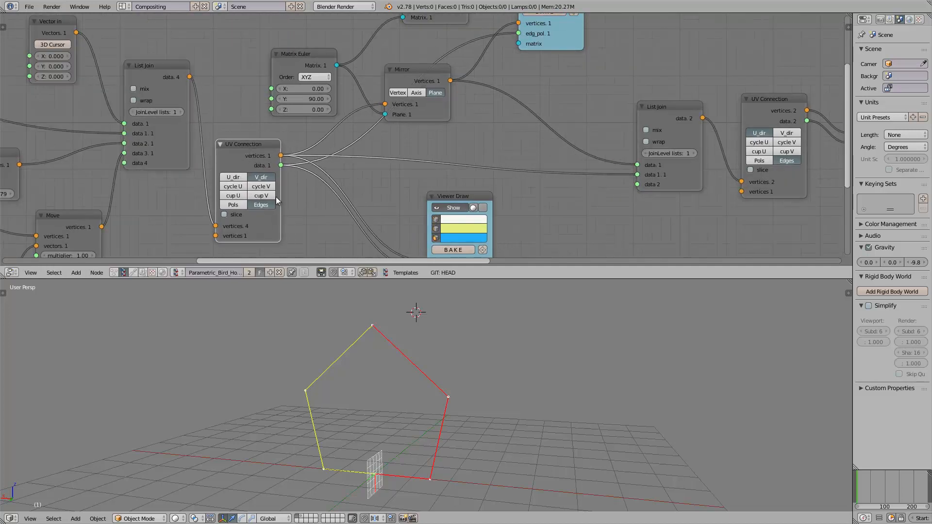
left_click(321, 431)
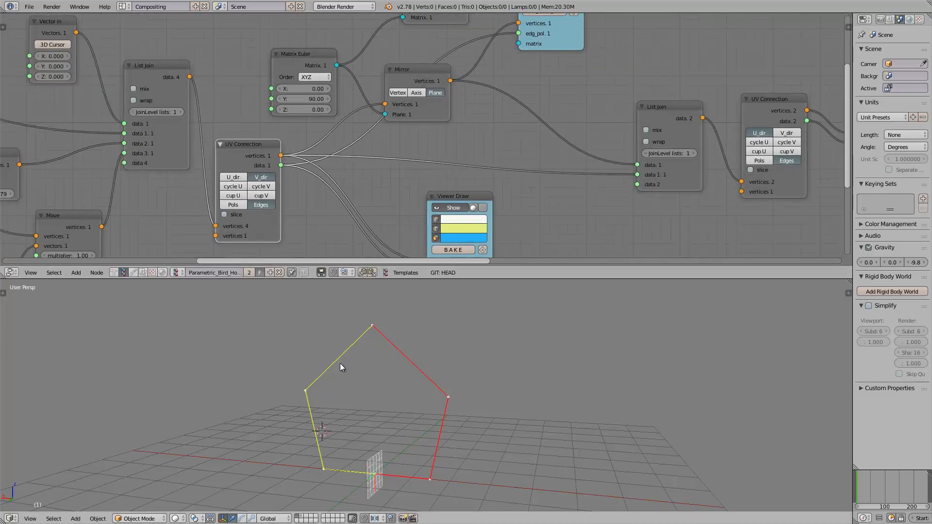
scroll(337, 259, "down", 1)
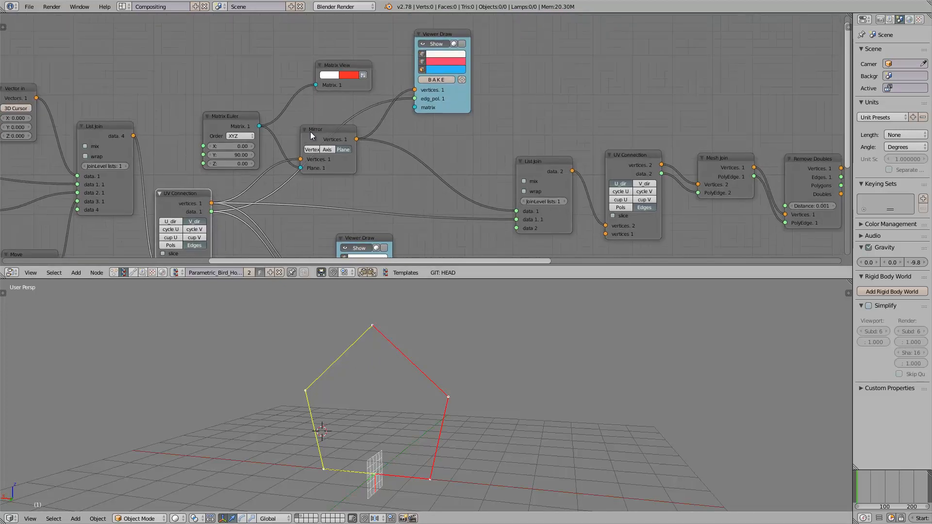
Reposition the Mirror, Matrix Euler and Matrix View nodes, and switch the mirrored half's Viewer Draw off and back on
left_click_drag(310, 132, 279, 107)
scroll(262, 105, "up", 1)
left_click_drag(170, 86, 155, 54)
left_click_drag(338, 50, 273, 25)
middle_click_drag(389, 398, 418, 432)
left_click(432, 30)
left_click(432, 30)
Move the second List Join and the UV Connection node it feeds slightly up and leftward
scroll(548, 114, "down", 3)
mouse_move(534, 180)
middle_mouse_down()
mouse_move(380, 138)
mouse_move(378, 112)
middle_mouse_up()
left_click_drag(216, 163, 205, 163)
middle_click_drag(376, 84, 323, 145)
left_click_drag(321, 153, 303, 137)
left_click_drag(399, 149, 388, 136)
scroll(437, 155, "up", 1)
middle_click_drag(437, 155, 293, 160)
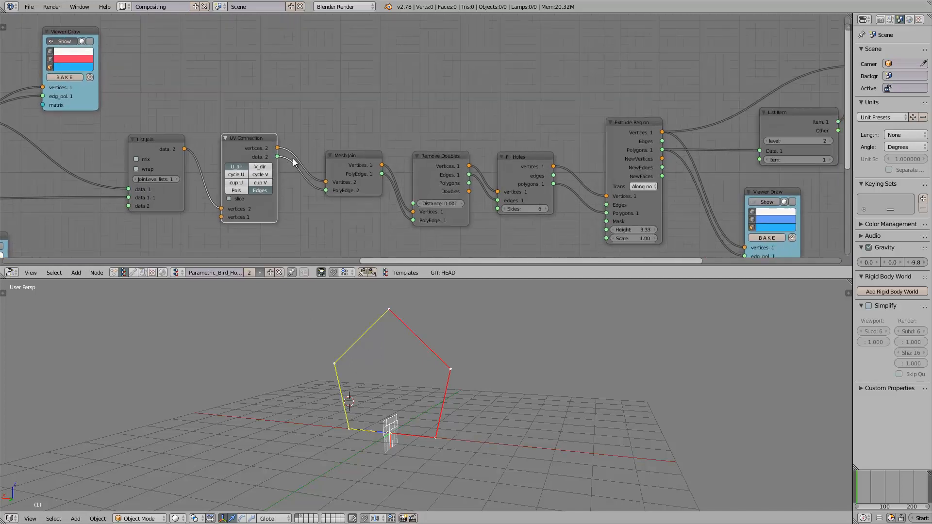
Shift the Mesh Join, Remove Doubles and Fill Holes nodes slightly up and leftward along the chain
middle_click_drag(436, 145, 352, 133)
scroll(352, 134, "up", 1)
left_click_drag(284, 146, 263, 128)
left_click_drag(364, 146, 340, 132)
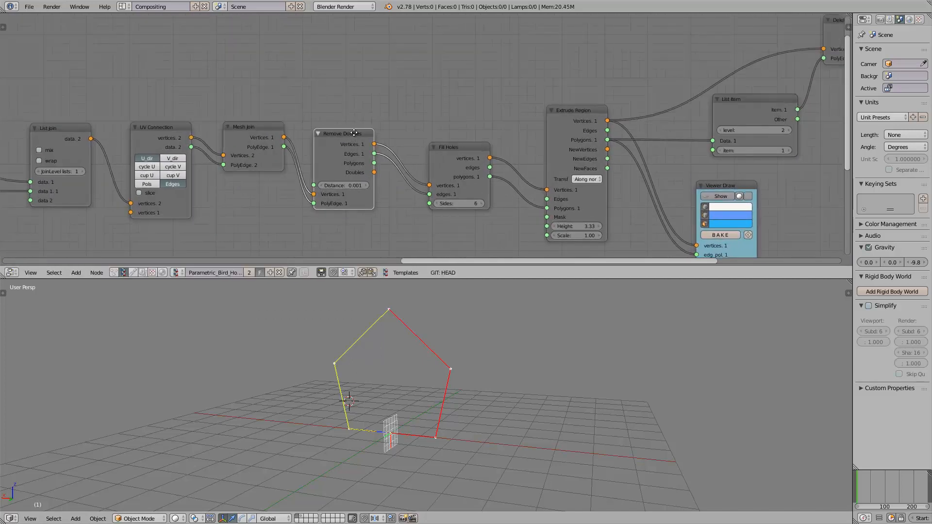
middle_click_drag(353, 152, 227, 157)
scroll(226, 157, "up", 2)
middle_click_drag(373, 162, 306, 132)
left_click_drag(306, 132, 295, 116)
Show the extruded house by enabling the Viewer Draw node linked to Extrude Region
middle_click_drag(399, 363, 383, 362)
scroll(439, 155, "down", 2)
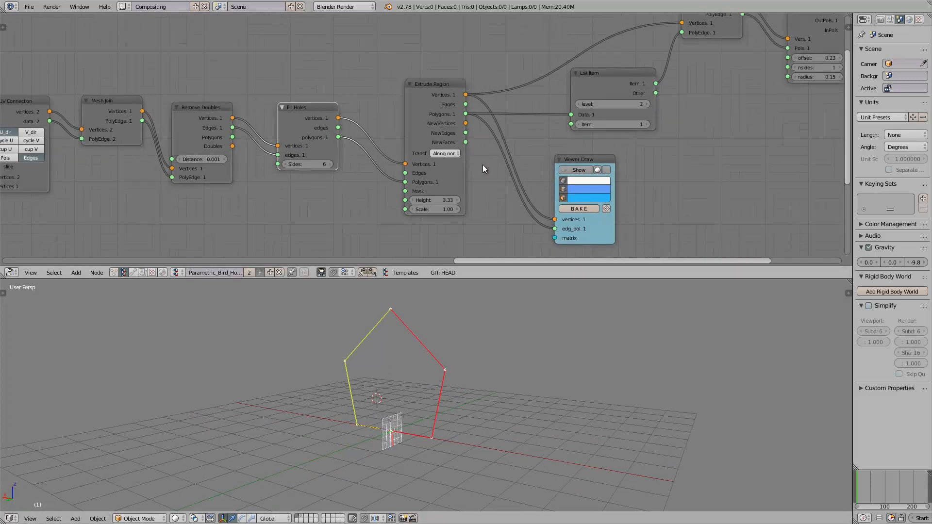
middle_click_drag(685, 119, 525, 138)
scroll(525, 138, "down", 1)
middle_click_drag(465, 168, 380, 189)
left_click(349, 205)
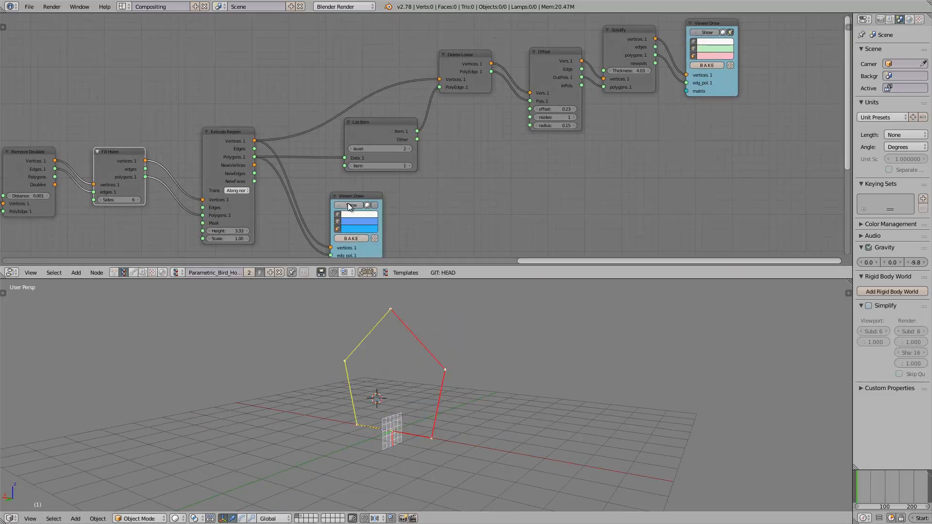
Bake the extruded house from its Viewer Draw node and move the baked mesh beside the blue preview
mouse_move(465, 365)
middle_mouse_down()
mouse_move(421, 383)
mouse_move(413, 364)
mouse_move(383, 356)
middle_mouse_up()
scroll(383, 356, "up", 2)
left_click(360, 239)
scroll(386, 366, "down", 3)
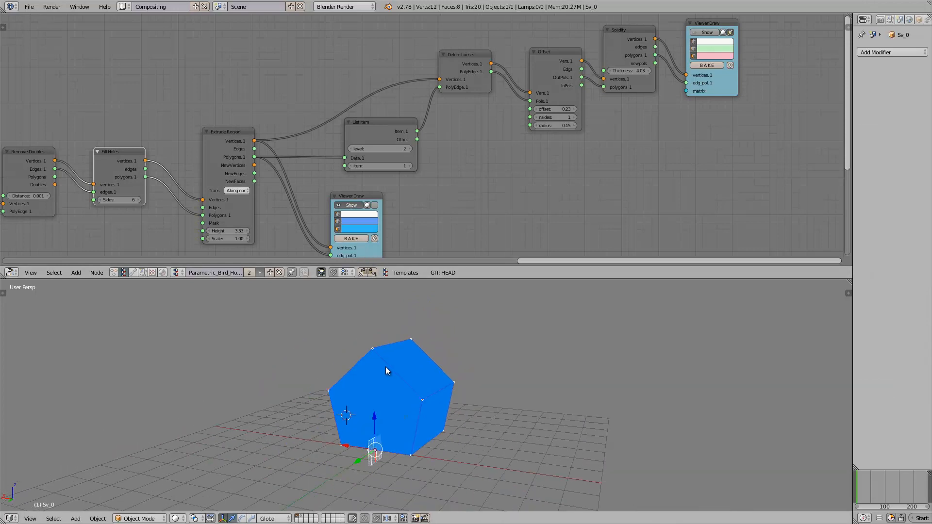
key("g")
left_click(556, 395)
scroll(556, 394, "up", 1)
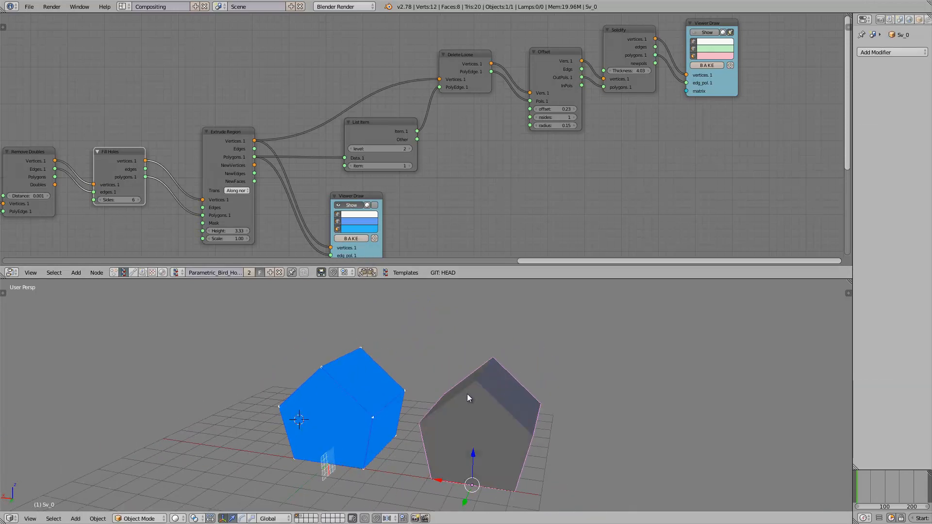
Inspect the baked house from several angles and place the 3D cursor at its front roof peak
middle_click_drag(467, 394, 350, 406)
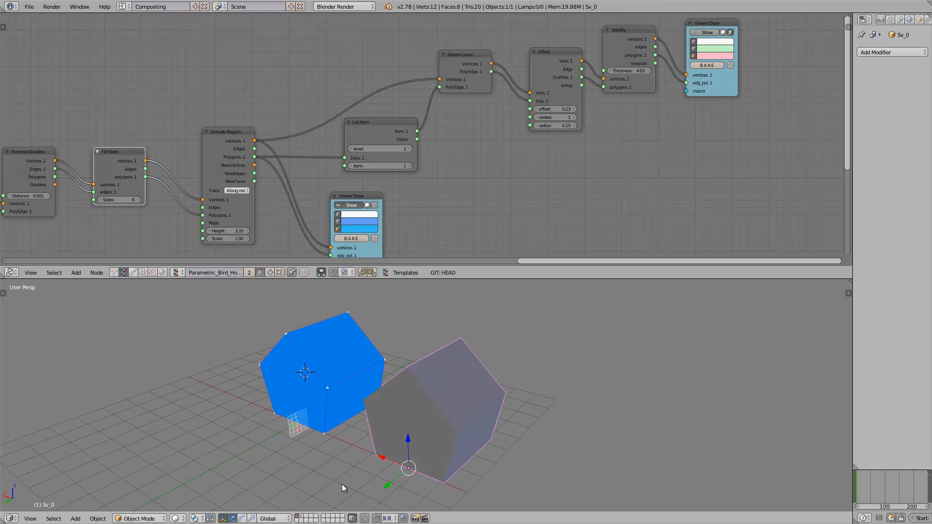
middle_click_drag(342, 485, 496, 417)
scroll(456, 368, "up", 2)
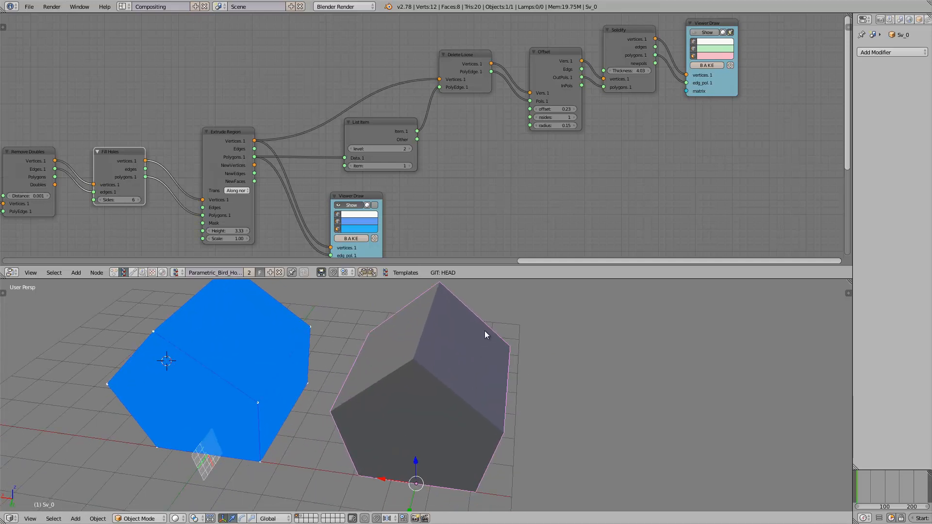
left_click(475, 347)
left_click(424, 345)
middle_click_drag(434, 342, 471, 307)
middle_click_drag(475, 373, 449, 345)
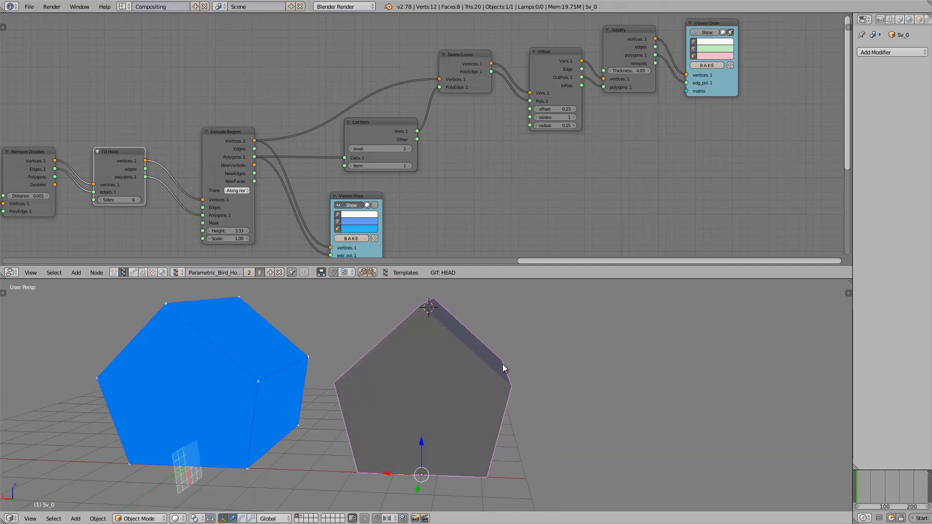
middle_click_drag(503, 369, 456, 388)
middle_click_drag(363, 382, 410, 361)
scroll(410, 362, "down", 2)
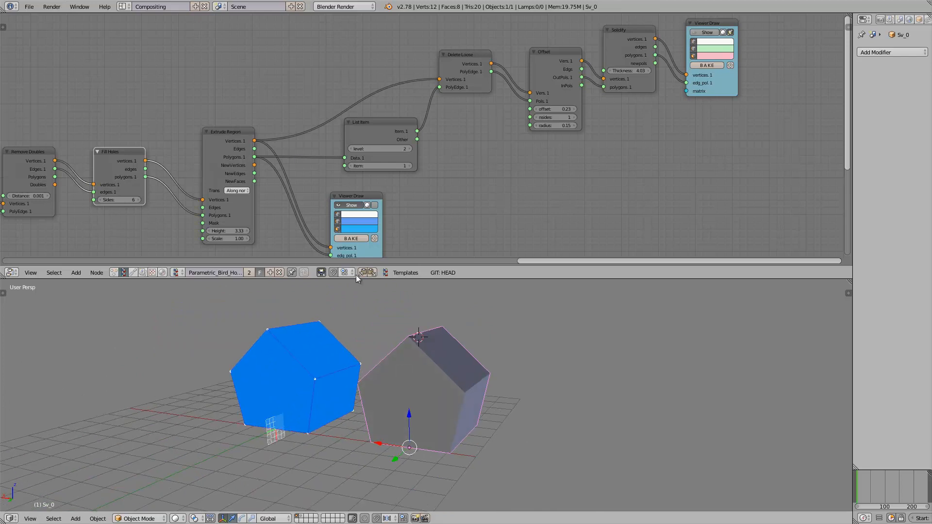
Add a Solidify modifier to the baked house with a thickness of about 0.241, and return to solid shading
middle_click_drag(287, 108, 268, 95)
middle_click_drag(240, 128, 218, 103)
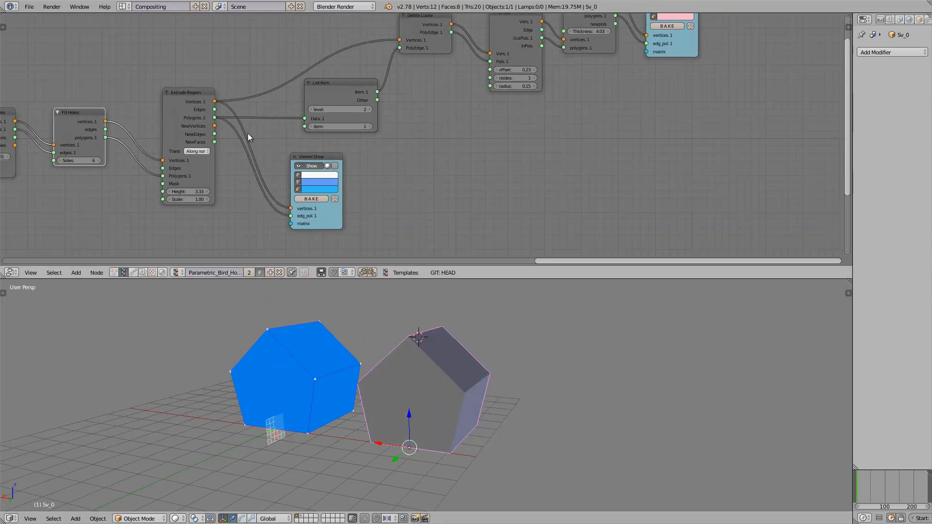
middle_click_drag(388, 321, 424, 368)
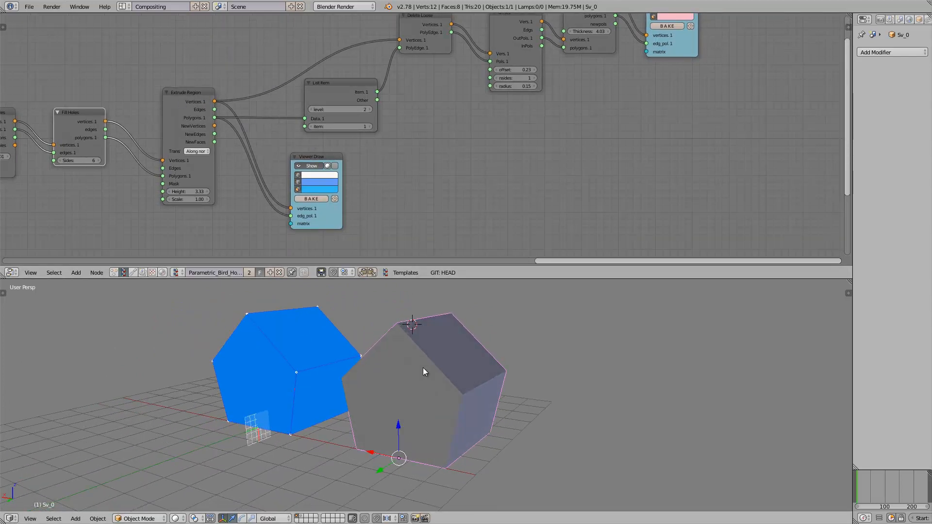
left_click(892, 52)
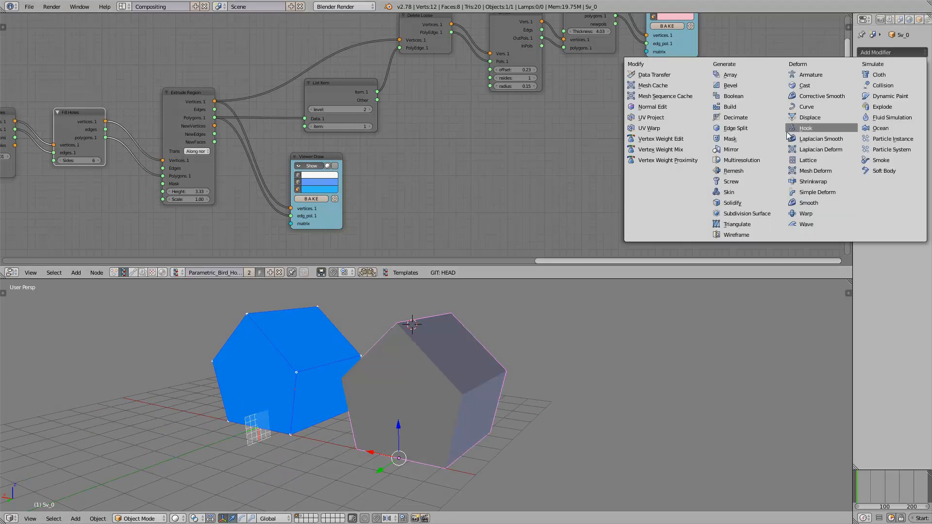
left_click(761, 203)
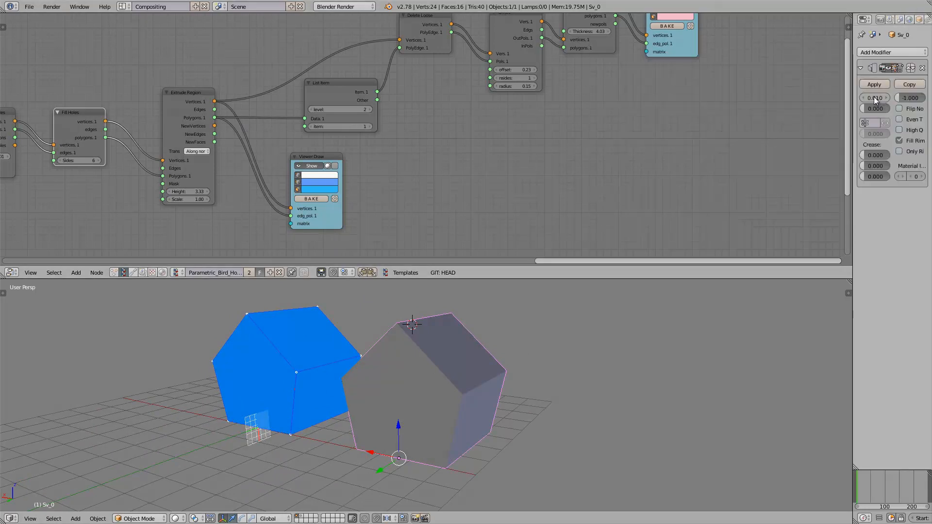
middle_click_drag(572, 364, 591, 377)
left_click_drag(875, 99, 66, 90)
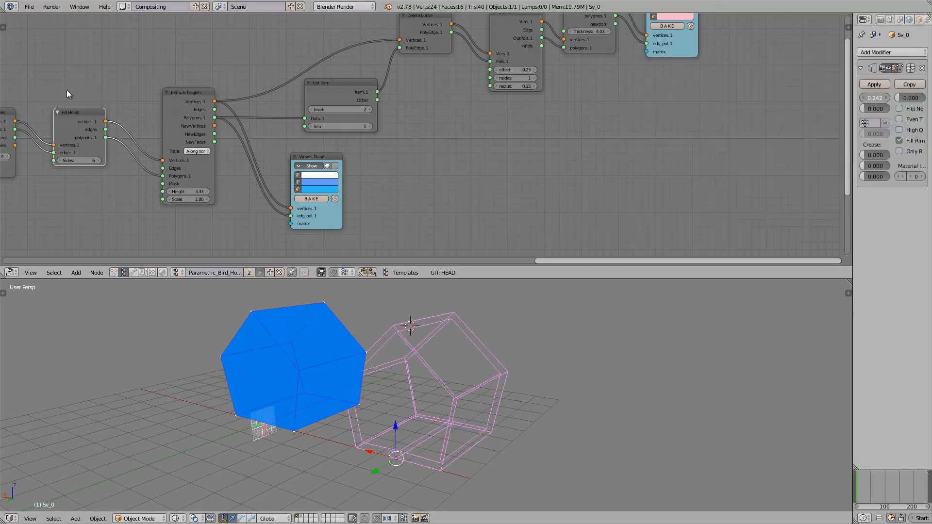
middle_click_drag(474, 415, 485, 415)
key("z")
Add a mesh cylinder at the 3D cursor and rotate it 90 degrees about the X axis
key("shift+a")
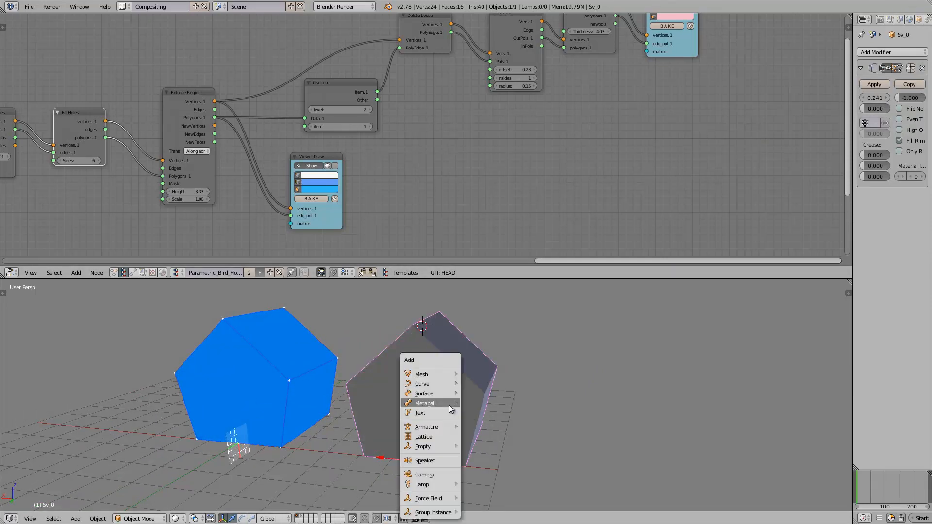
mouse_move(442, 374)
left_click(495, 422)
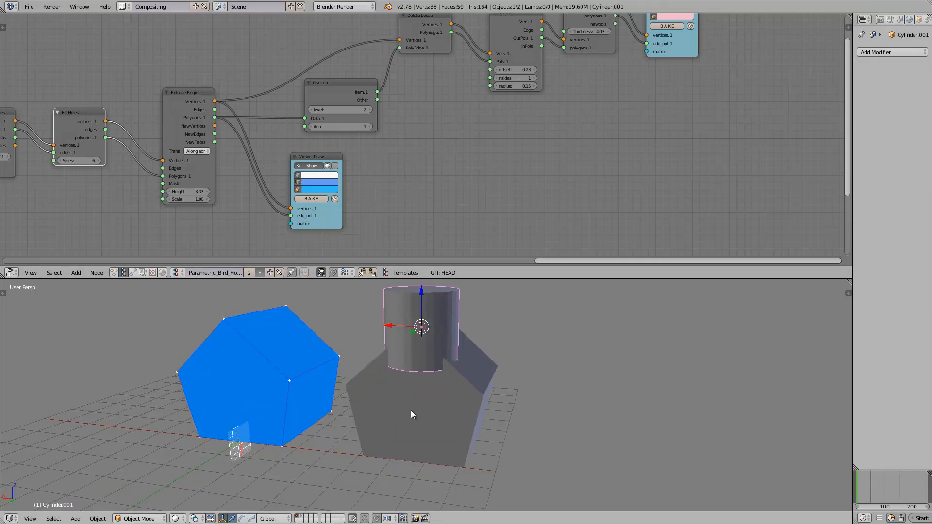
middle_click_drag(411, 409, 371, 398)
scroll(367, 397, "up", 2)
key("r")
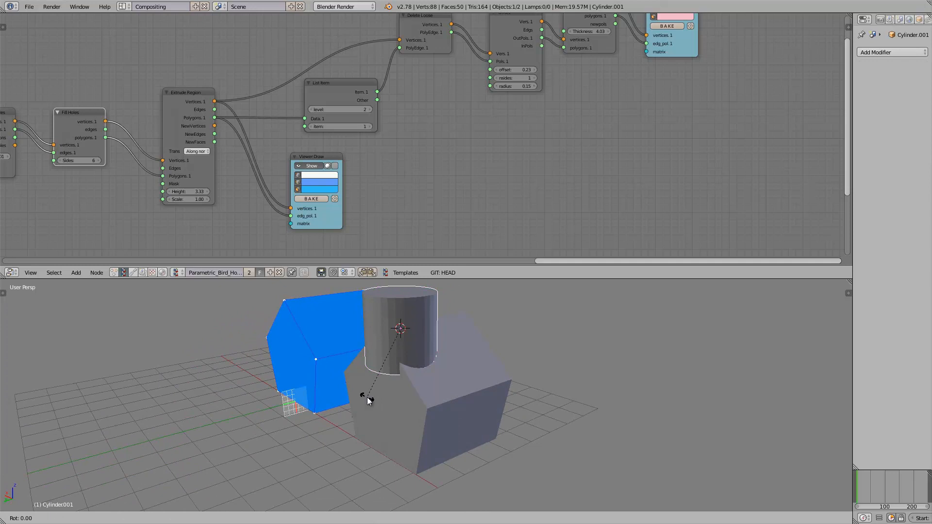
type("x")
type("90")
key("Return")
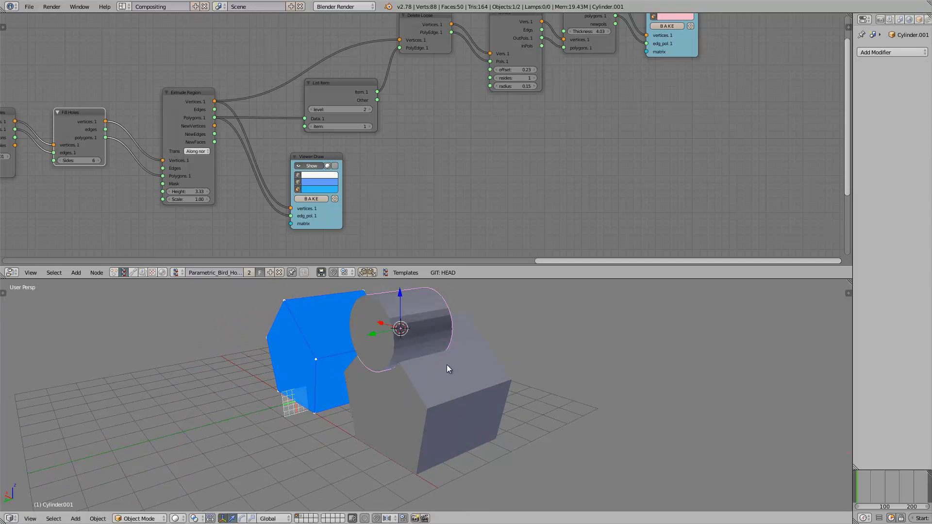
Scale the cylinder down to entrance-hole size and position it through the middle of the house's front wall
key("s")
left_click(416, 329)
left_click_drag(401, 312, 348, 435)
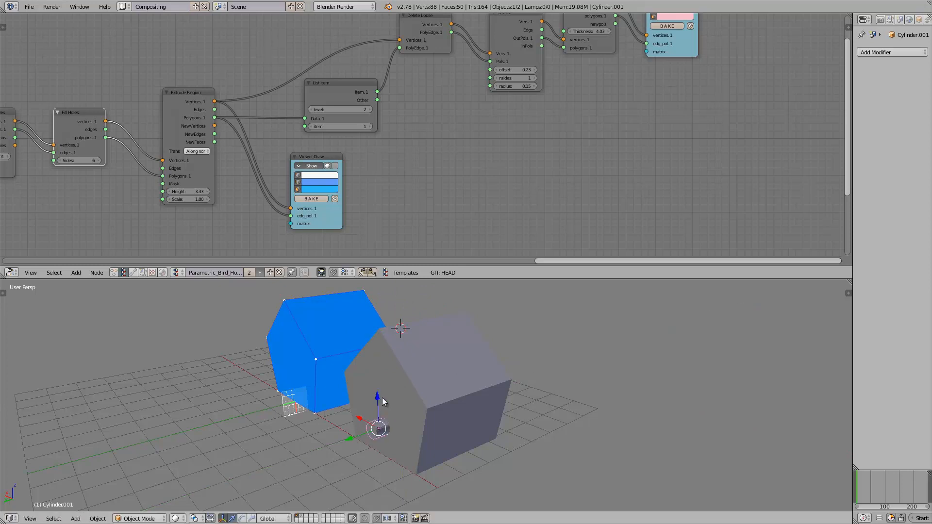
right_click(398, 383)
middle_click_drag(398, 382, 462, 375)
middle_click_drag(506, 367, 492, 374)
right_click(427, 399)
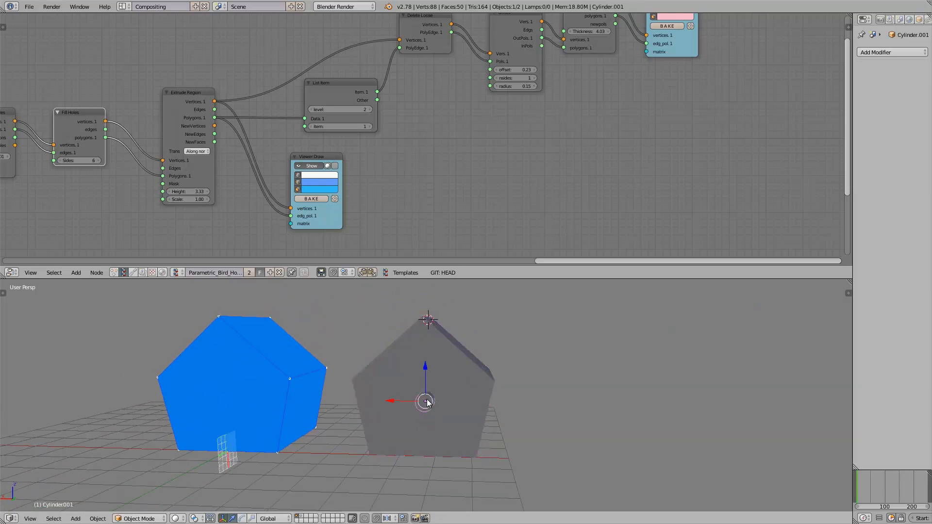
left_click_drag(425, 360, 426, 363)
key("s")
left_click(515, 393)
Apply the baked house's Solidify modifier and add a Boolean modifier to it
right_click(462, 373)
middle_click_drag(469, 385, 436, 389)
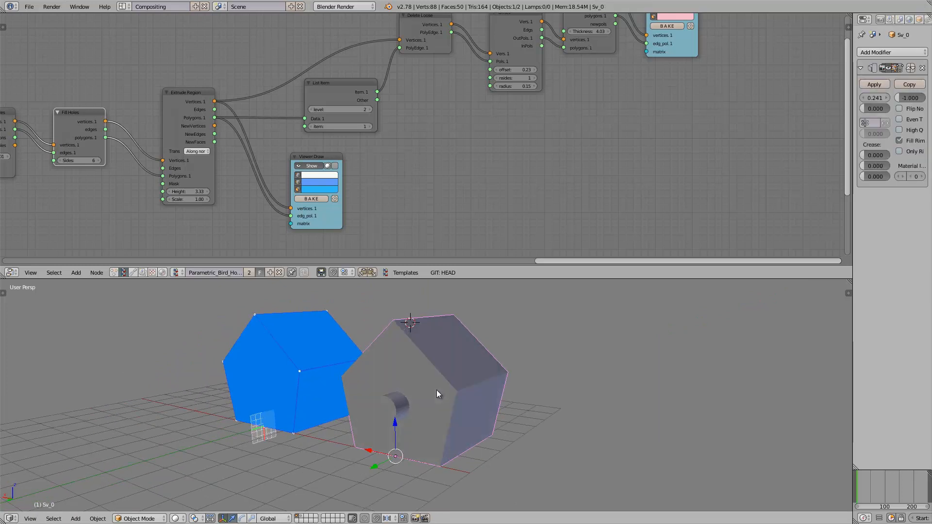
left_click(874, 84)
left_click(872, 53)
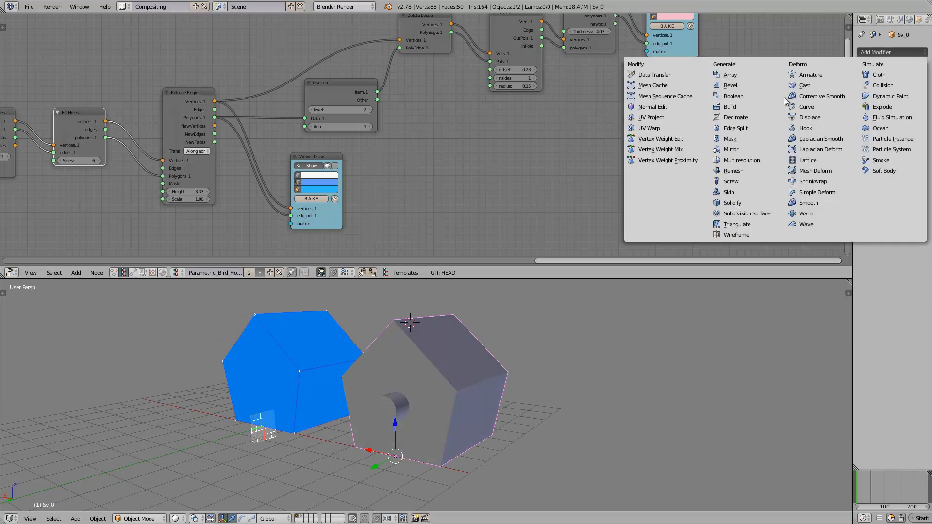
left_click(733, 96)
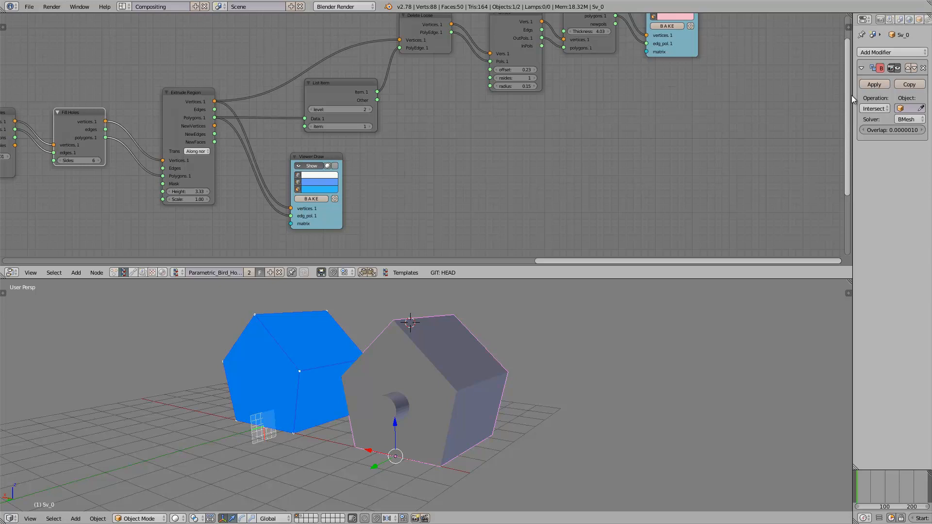
Set the Boolean operation to Difference with Cylinder.001 as the cutting object
left_click_drag(852, 96, 754, 96)
left_click(781, 107)
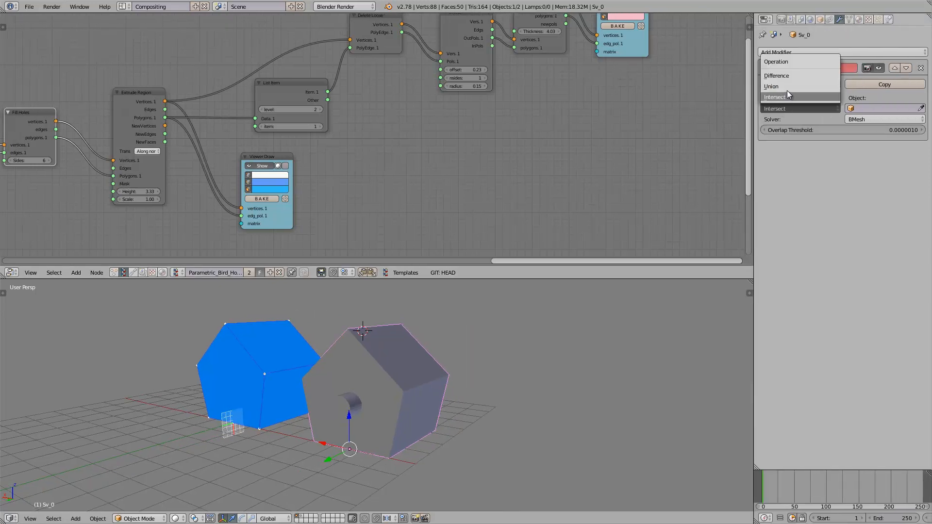
left_click(787, 75)
left_click(869, 108)
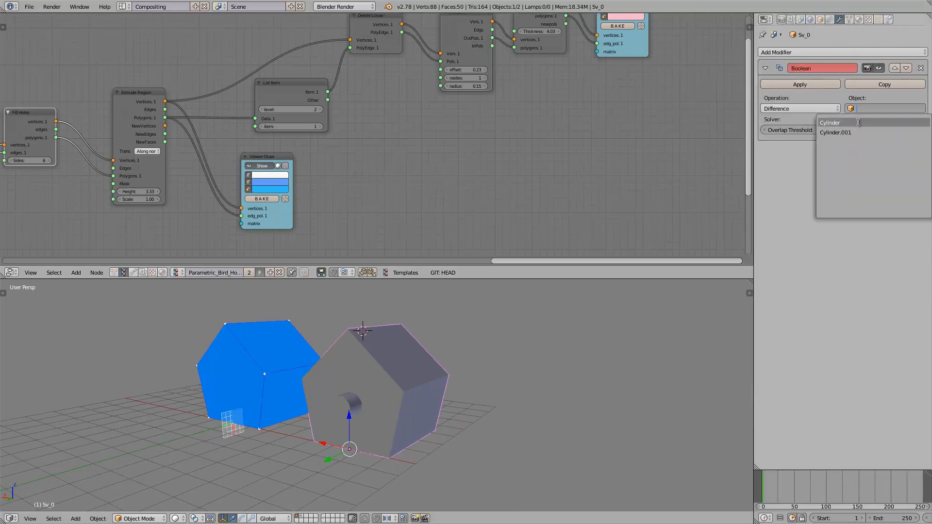
left_click(836, 132)
Check the cut in wireframe shading and apply the house's Boolean modifier
key("z")
middle_click_drag(526, 358, 406, 390)
right_click(369, 407)
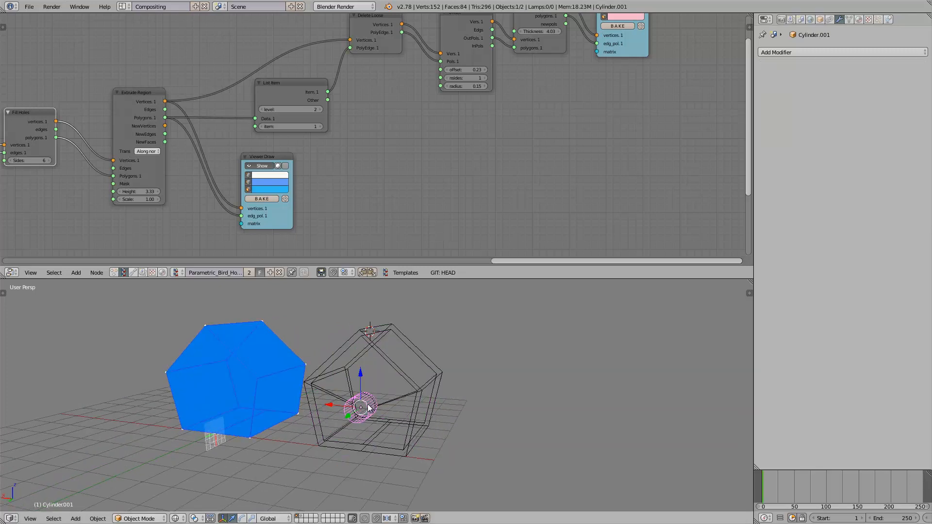
right_click(398, 363)
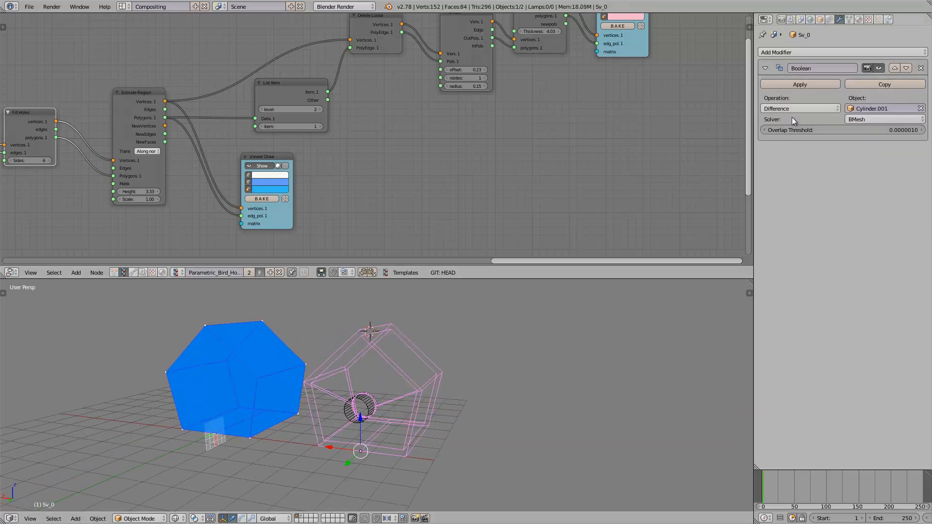
left_click(791, 86)
Select the cutter cylinder, return to solid shading and scale the cylinder uniformly by about 0.347
right_click(360, 407)
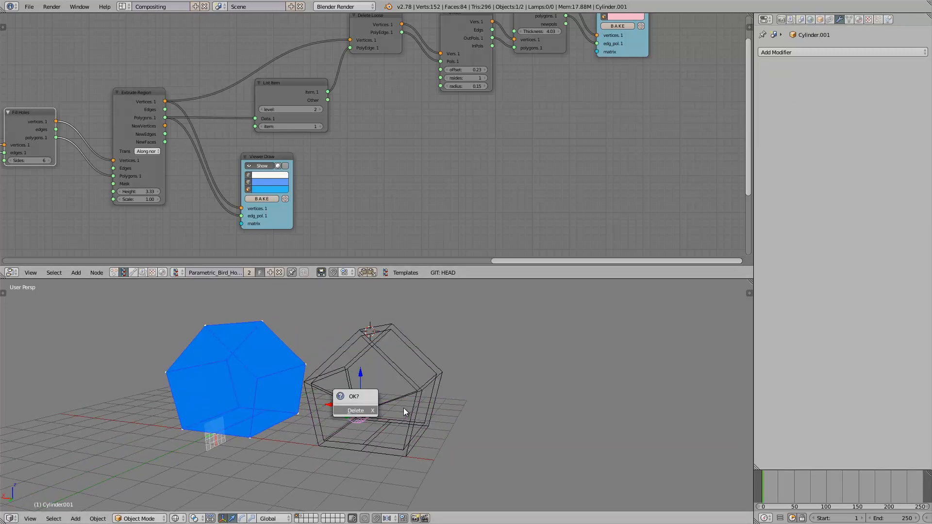
left_click(445, 389)
key("z")
scroll(445, 393, "up", 2)
key("s")
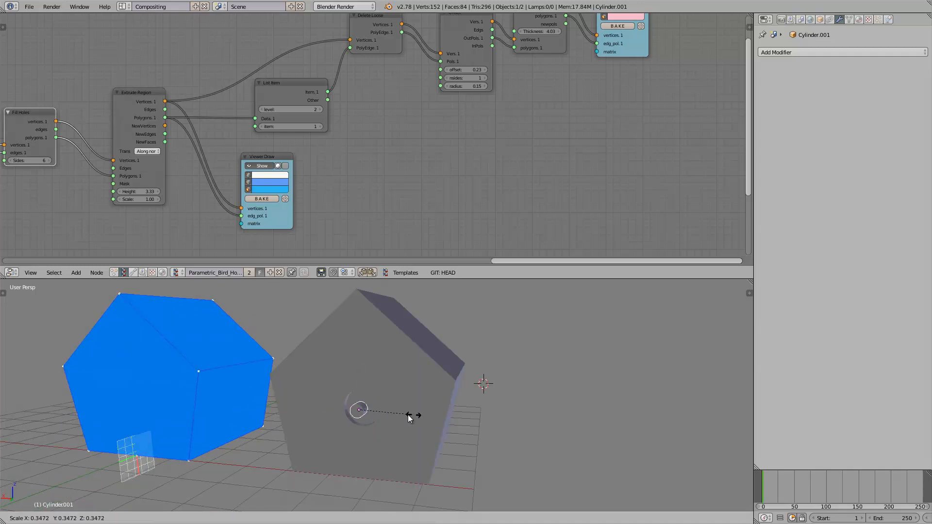
left_click(408, 418)
Place the small cylinder below the entrance hole, stretch it along the Y axis and scale it down into a slim perch
middle_click_drag(360, 395, 347, 430)
key("s")
key("y")
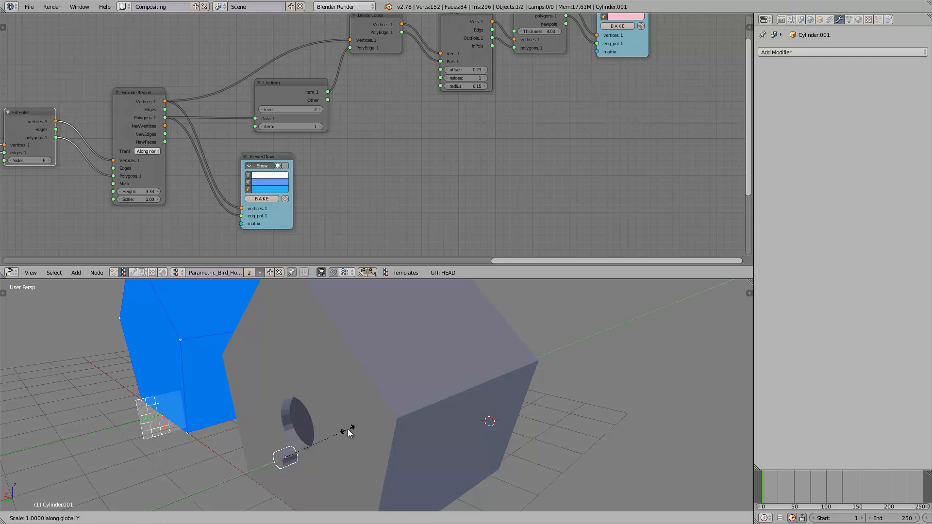
left_click(421, 416)
middle_click_drag(420, 416, 428, 402)
key("s")
left_click(387, 431)
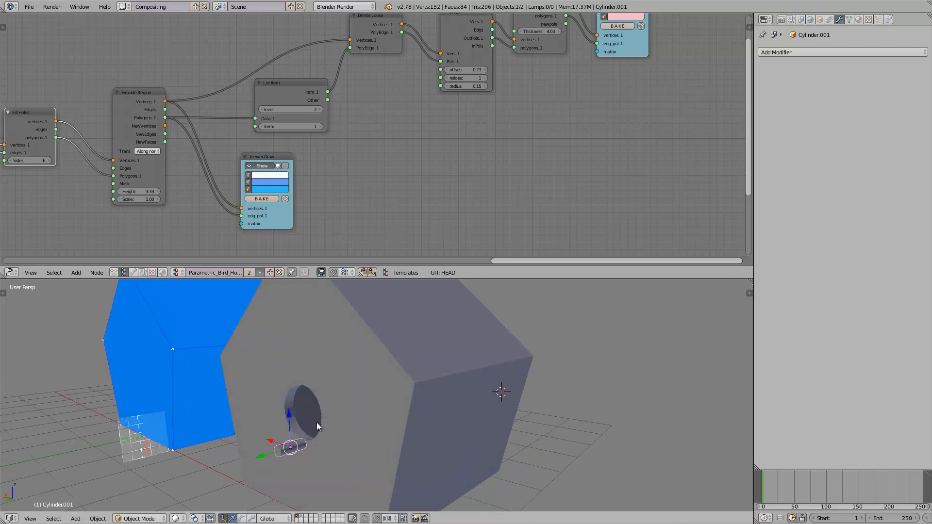
Lower the perch beneath the entrance hole, rescale it along the Y axis and slide it along Y against the front wall
left_click_drag(290, 411, 290, 429)
key("s")
key("y")
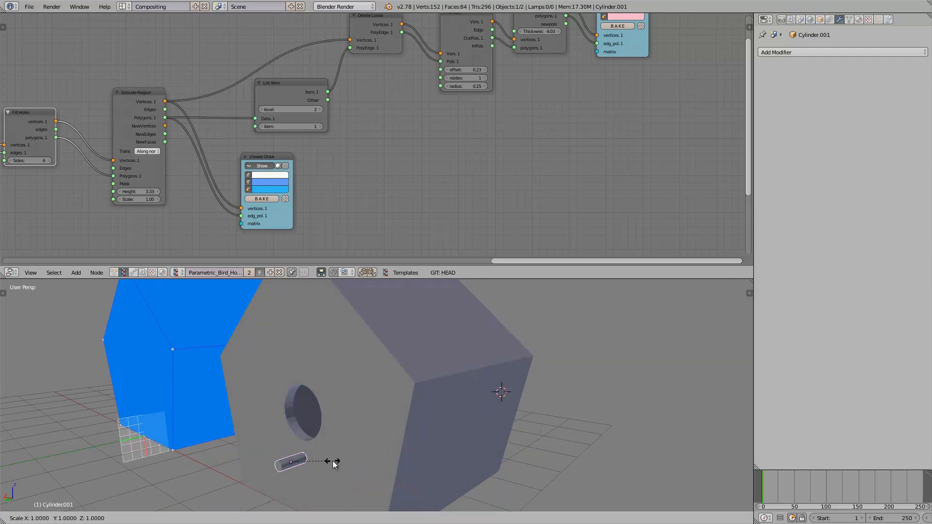
left_click(312, 461)
left_click_drag(265, 470, 273, 467)
key("a")
Examine the baked birdhouse with its entrance hole and perch from several angles and distances
middle_click_drag(404, 438, 592, 430)
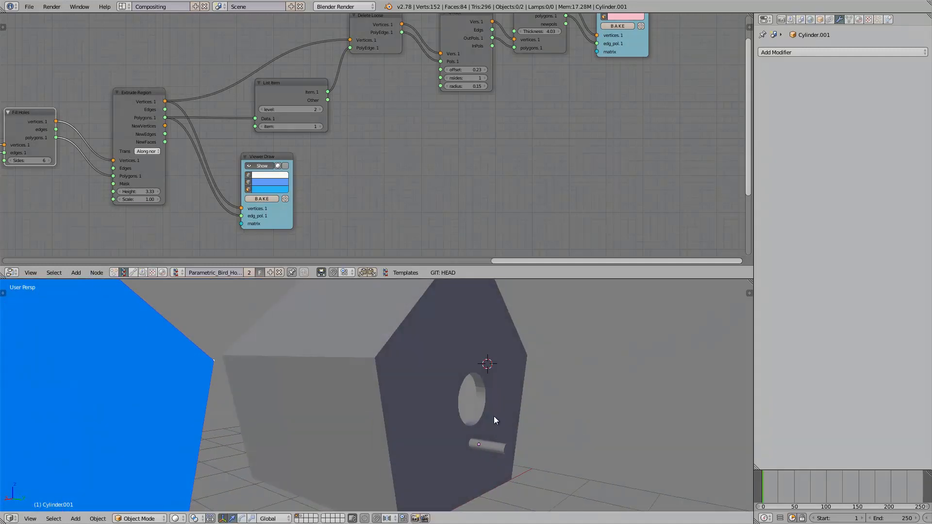
middle_click_drag(493, 416, 387, 371)
scroll(399, 409, "up", 3)
scroll(400, 408, "up", 3)
scroll(456, 396, "down", 5)
scroll(447, 395, "down", 5)
middle_click_drag(391, 430, 380, 402)
scroll(395, 406, "up", 3)
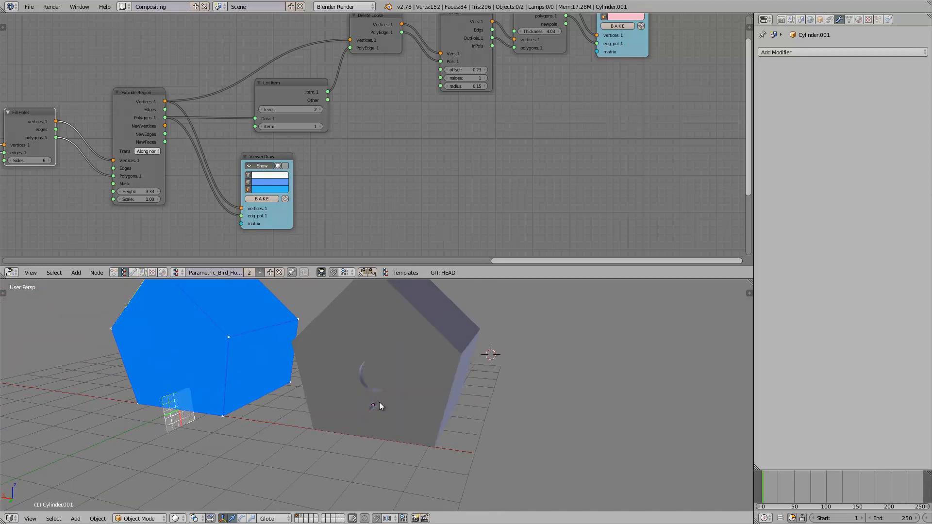
Delete all baked objects from the scene, leaving only the node-generated house preview
key("x")
key("a")
key("x")
left_click(407, 379)
middle_click_drag(277, 341, 325, 401, "shift")
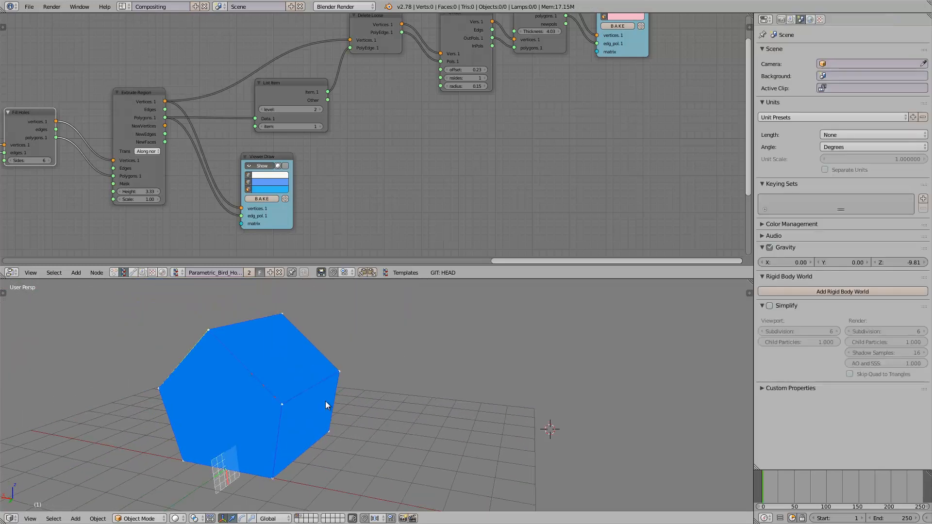
Move the Offset node closer to the Delete Loose node at the end of the node tree
key("z")
key("z")
key("z")
middle_click_drag(471, 158, 464, 206)
middle_click_drag(364, 180, 373, 180)
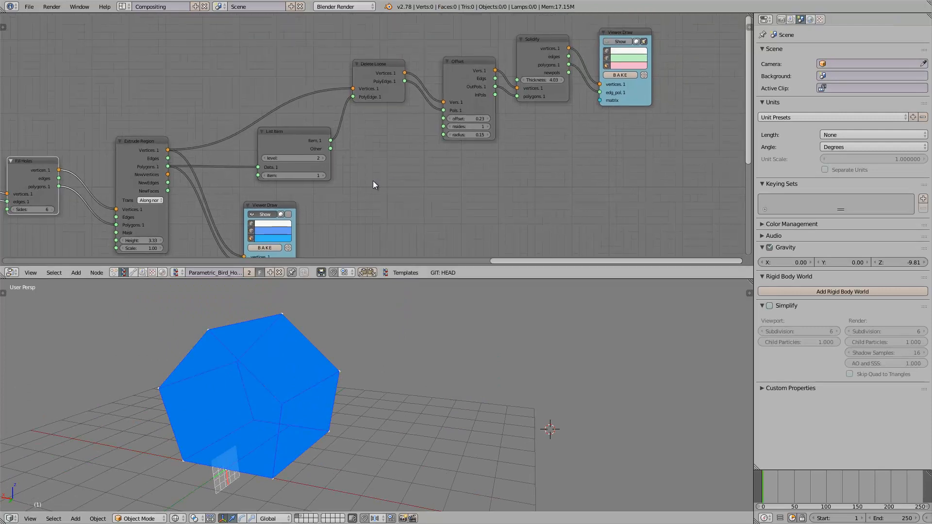
middle_click_drag(461, 98, 433, 179)
scroll(433, 179, "up", 4)
left_click_drag(438, 139, 409, 133)
middle_click_drag(438, 175, 407, 159)
scroll(407, 159, "up", 1)
Turn on the Viewer Draw preview fed by the Solidify node and return the viewport to solid shading
mouse_move(384, 368)
middle_mouse_down()
mouse_move(359, 350)
mouse_move(343, 393)
mouse_move(381, 384)
mouse_move(361, 369)
middle_mouse_up()
left_click(630, 89)
left_click(628, 88)
left_click(628, 88)
key("z")
Hide the blue preview of the Extrude Region's Viewer Draw node and inspect the hollow pentagonal frame
scroll(353, 223, "down", 2)
middle_click_drag(354, 223, 368, 115)
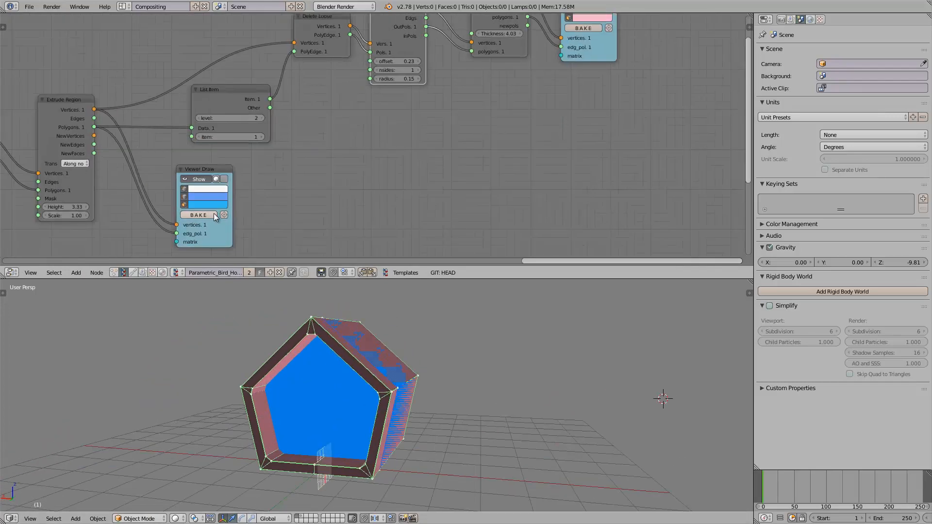
left_click(195, 178)
mouse_move(347, 431)
middle_mouse_down()
mouse_move(366, 422)
mouse_move(323, 430)
mouse_move(362, 394)
middle_mouse_up()
scroll(362, 463, "up", 2)
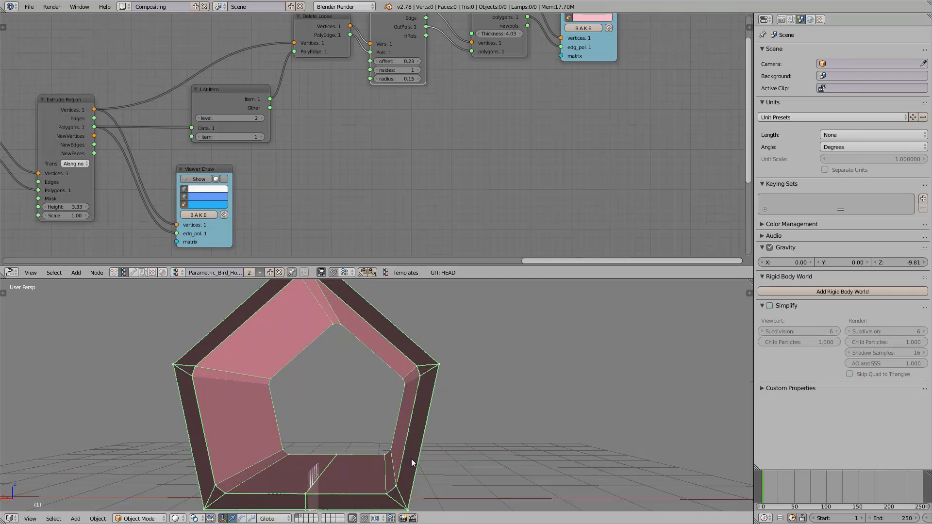
scroll(412, 459, "down", 2)
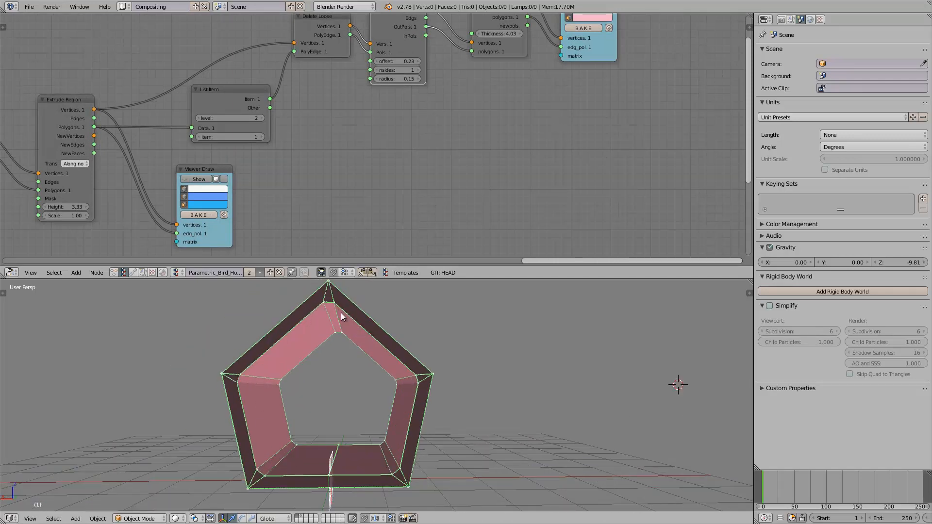
middle_click_drag(401, 369, 386, 373)
Set the Offset node's offset to 0.44, nsides to 4 and radius to 0.93 to round the frame's opening
middle_click_drag(336, 194, 335, 232)
scroll(334, 228, "up", 2)
middle_click_drag(289, 98, 245, 164)
scroll(245, 164, "up", 3)
left_click_drag(344, 95, 351, 94)
left_click_drag(371, 165, 387, 191)
left_click(383, 179)
left_click(383, 180)
middle_click_drag(416, 361, 437, 358)
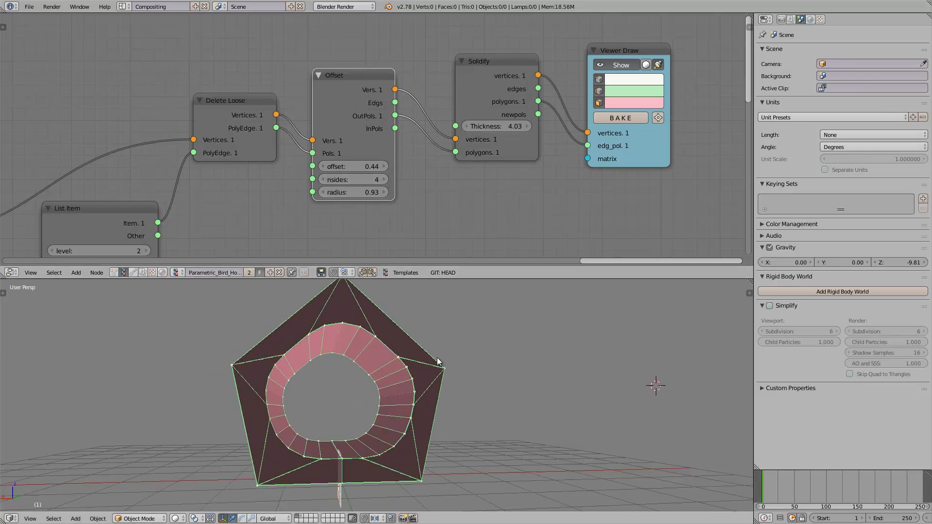
Reduce the Offset node's offset to 0.20 and set the Solidify thickness to 10.90 for a deeper frame
mouse_move(349, 167)
left_mouse_down()
mouse_move(357, 165)
mouse_move(345, 166)
left_mouse_up()
middle_click_drag(320, 443, 281, 438)
left_click_drag(494, 121, 534, 129)
middle_click_drag(330, 445, 336, 373)
scroll(413, 388, "up", 5)
scroll(429, 394, "down", 6)
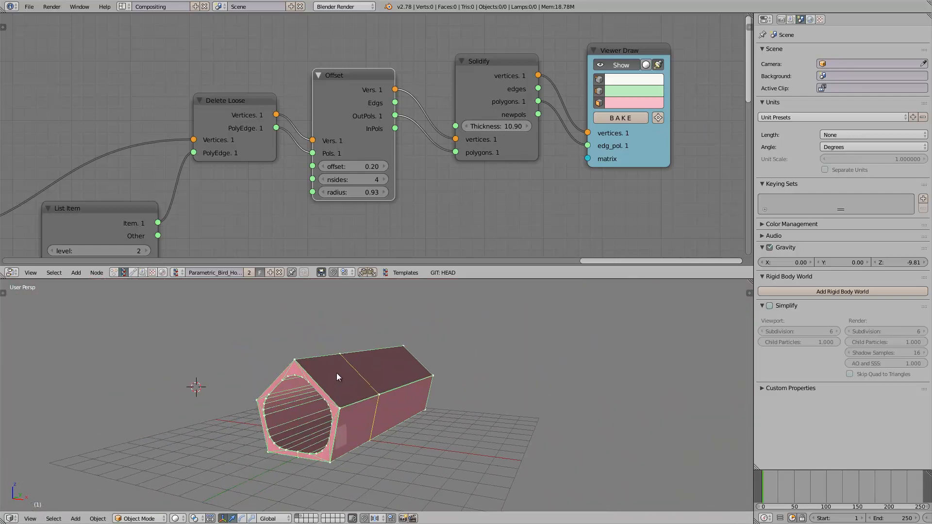
Look over the whole node tree, from the Solidify output back to the UV Connection and vector nodes
scroll(239, 177, "down", 4)
scroll(303, 121, "down", 2)
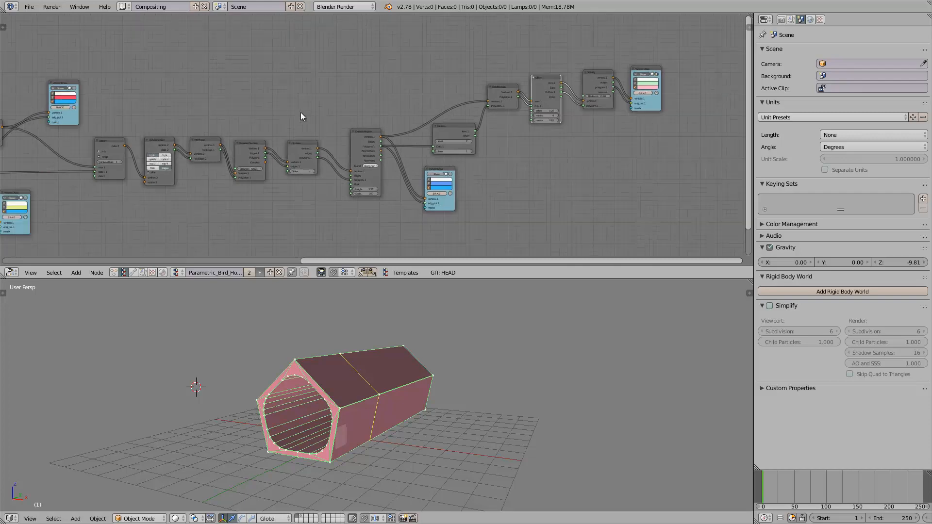
middle_click_drag(331, 93, 352, 81)
scroll(352, 81, "down", 2)
scroll(352, 81, "down", 2)
middle_click_drag(281, 83, 358, 89)
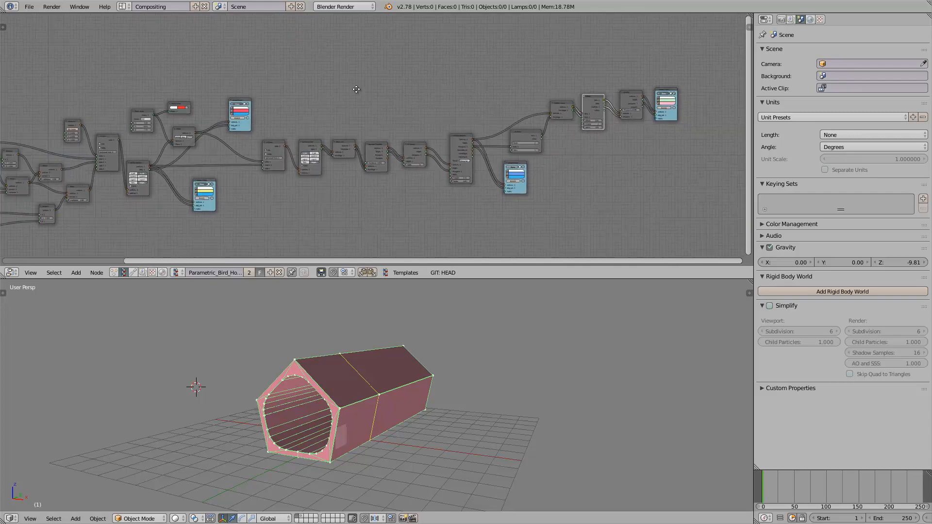
middle_click_drag(191, 98, 381, 71)
middle_click_drag(352, 427, 386, 413)
middle_click_drag(210, 181, 342, 188)
scroll(342, 188, "up", 3)
middle_click_drag(343, 405, 302, 386)
scroll(371, 107, "down", 1)
scroll(376, 143, "up", 1)
middle_click_drag(379, 148, 189, 141)
middle_click_drag(277, 149, 327, 180)
scroll(351, 176, "up", 3)
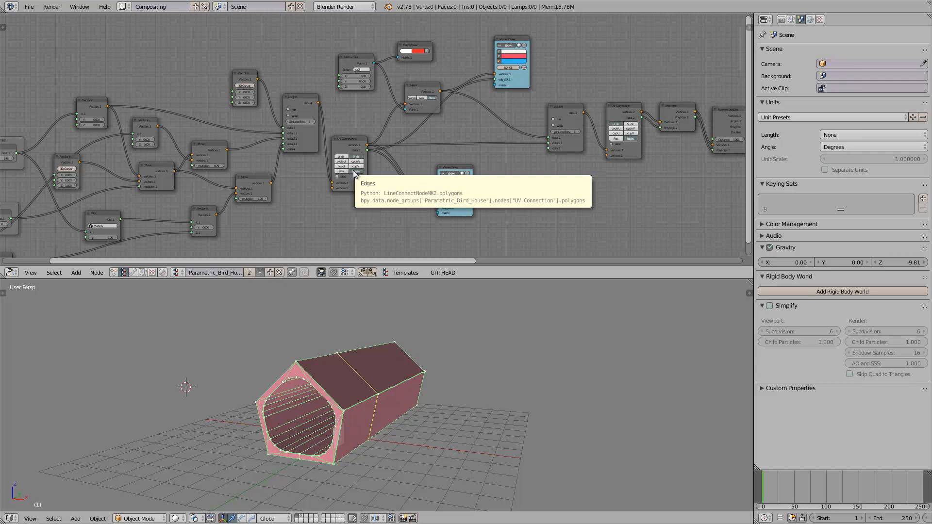
Adjust the house proportions by setting the framed Float nodes to 1.27 and 1.84 and the unframed float below them to 0.52
middle_click_drag(543, 298, 335, 394)
middle_click_drag(84, 139, 325, 115)
scroll(197, 147, "up", 3)
middle_click_drag(236, 209, 266, 172)
scroll(266, 171, "up", 2)
left_click_drag(288, 173, 249, 178)
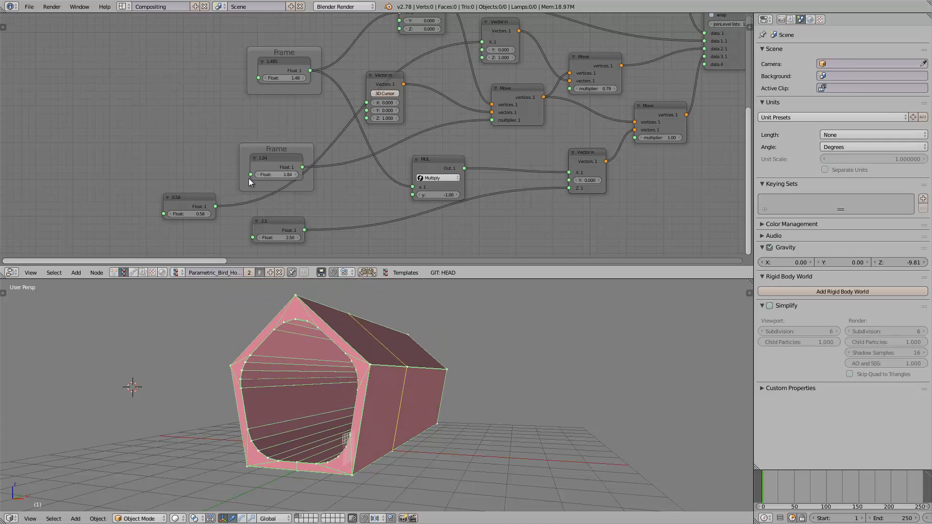
mouse_move(191, 210)
left_mouse_down()
mouse_move(220, 210)
mouse_move(192, 211)
left_mouse_up()
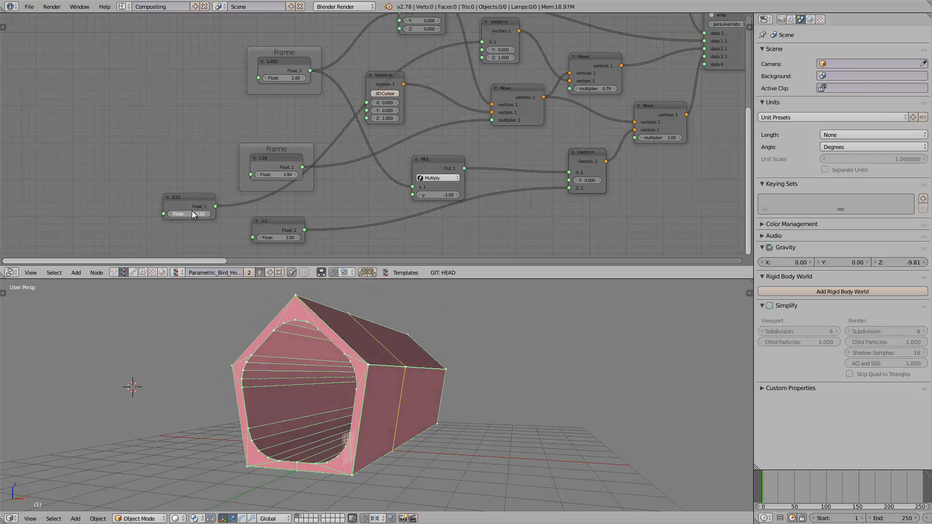
left_click_drag(285, 77, 282, 76)
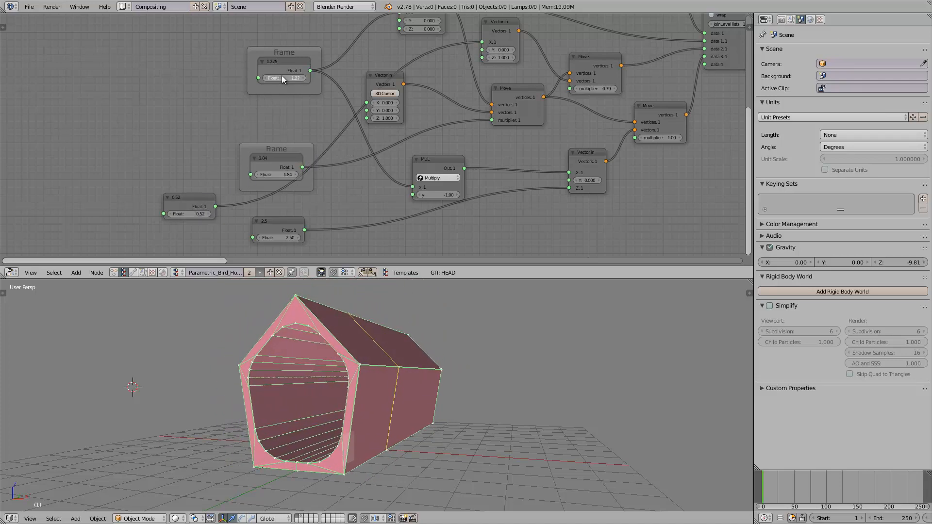
Set the Float node that feeds the roof ridge vector's Z input to 2.83
left_click_drag(290, 237, 333, 217)
scroll(385, 390, "down", 4)
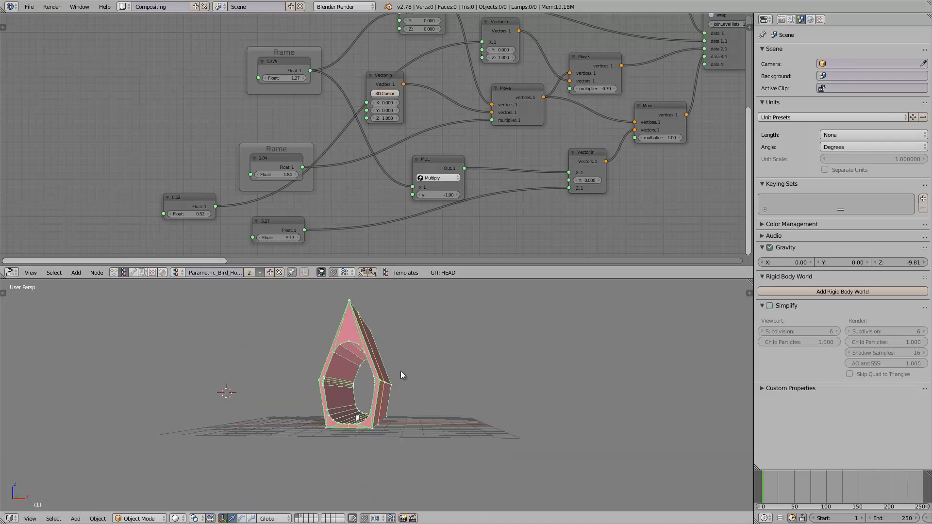
middle_click_drag(400, 371, 397, 395)
left_click_drag(272, 237, 237, 234)
scroll(417, 383, "up", 3)
middle_click_drag(417, 383, 363, 377)
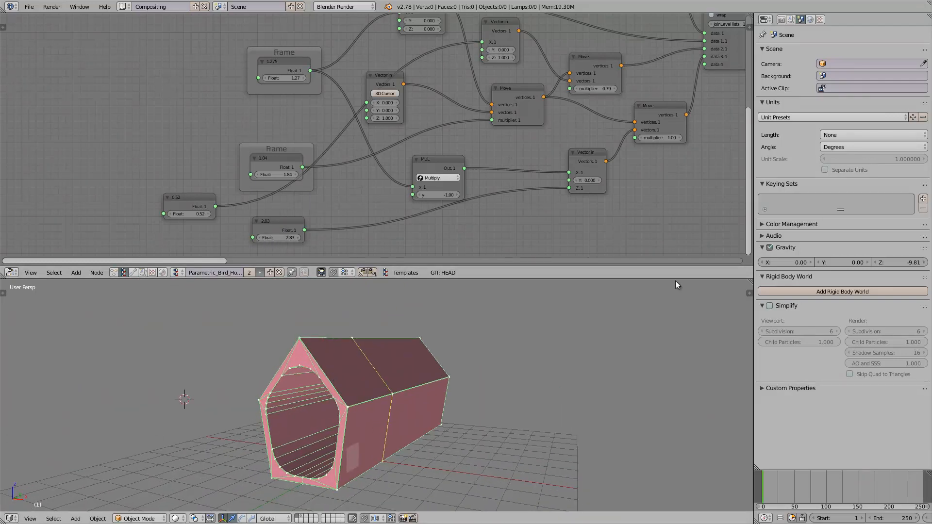